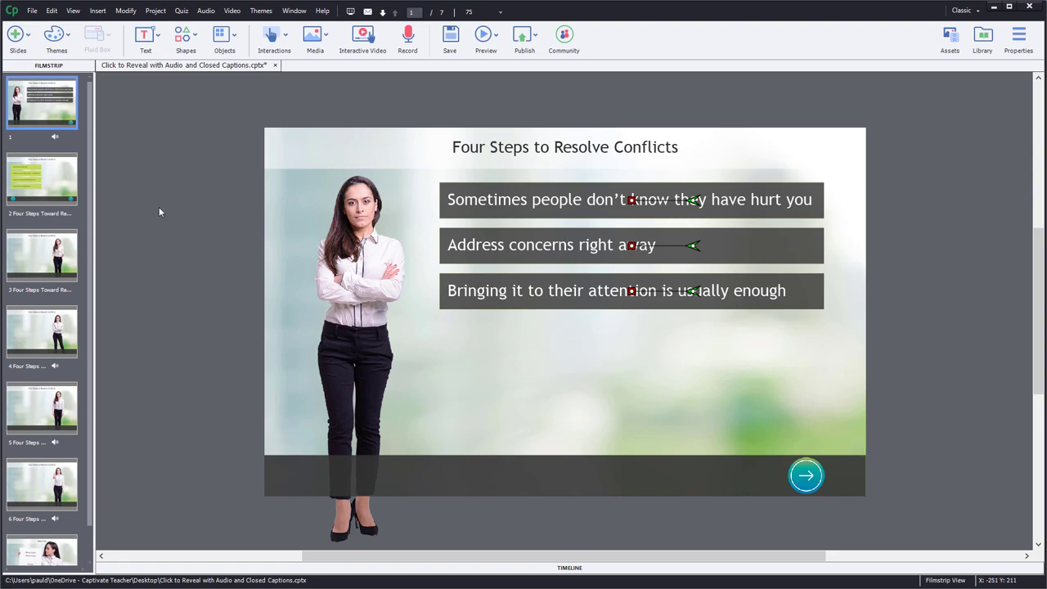
Browse slides 2 through 7, ending on Reporting, then return to Four Steps to Resolve Conflicts.
click(52, 171)
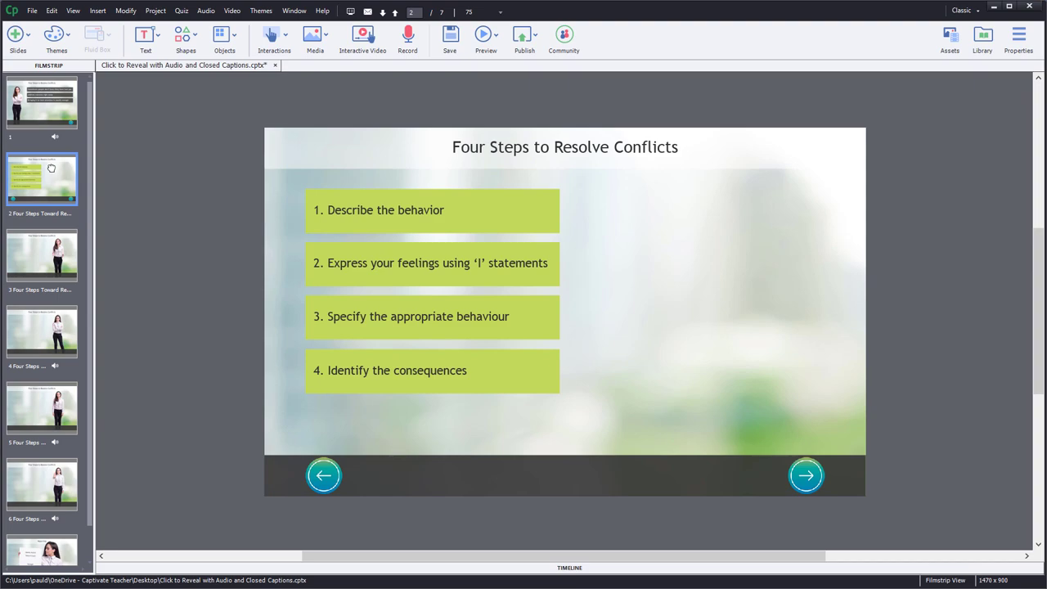
click(61, 252)
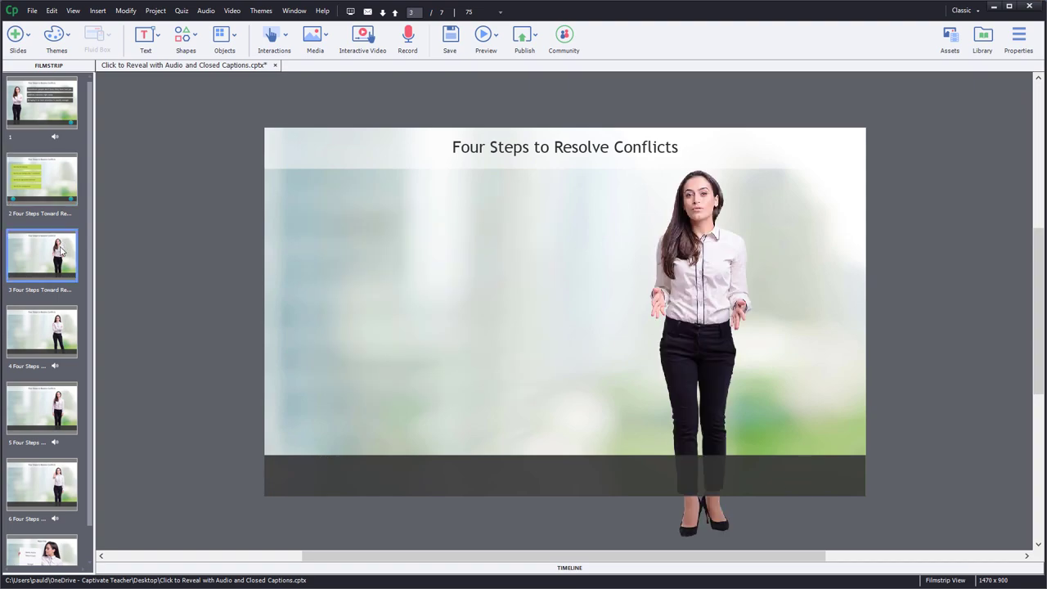
click(64, 342)
click(63, 423)
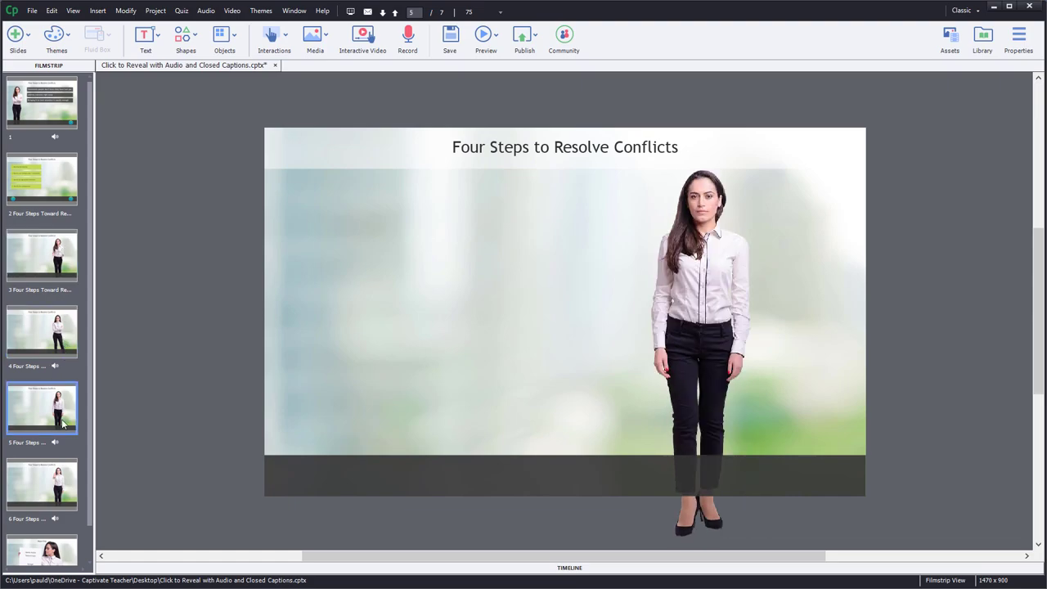
click(71, 485)
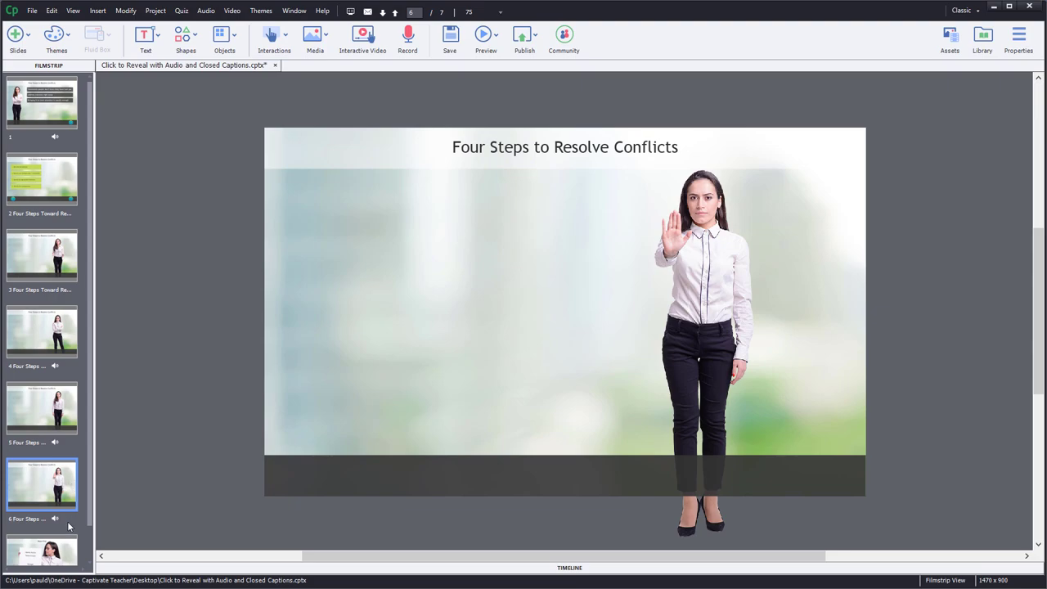
click(69, 552)
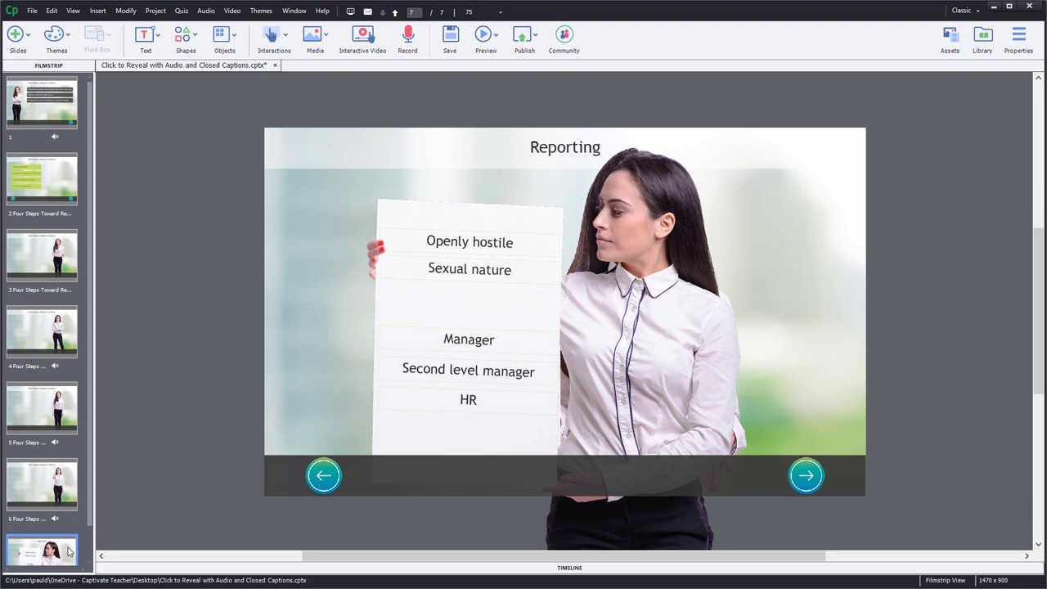
click(57, 185)
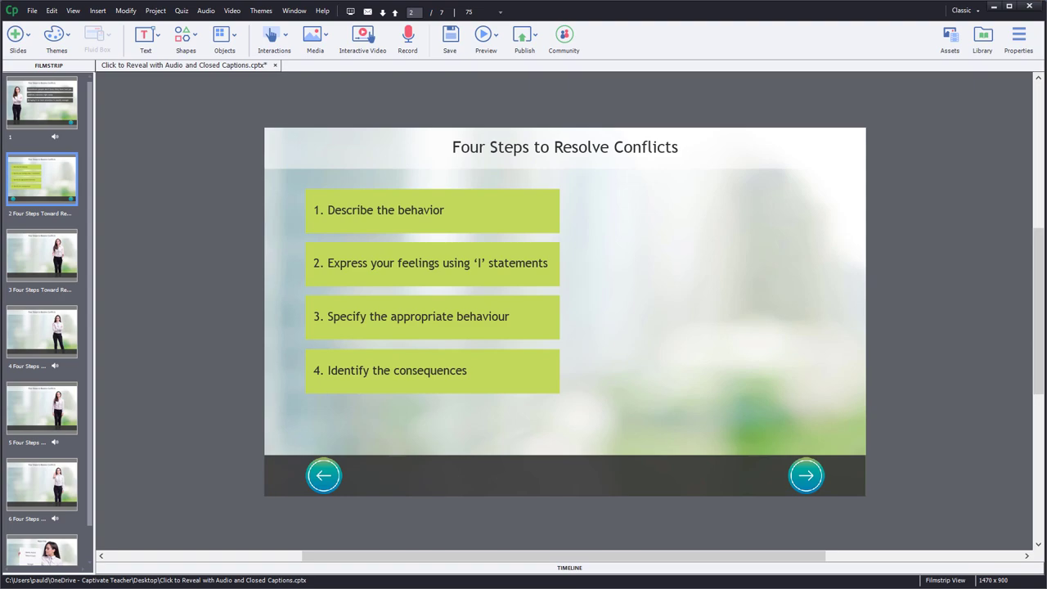
Import slide02.mp3 onto slide 2 and narration onto slide 3, fitting each slide's length to its audio.
drag(0, 259, 194, 220)
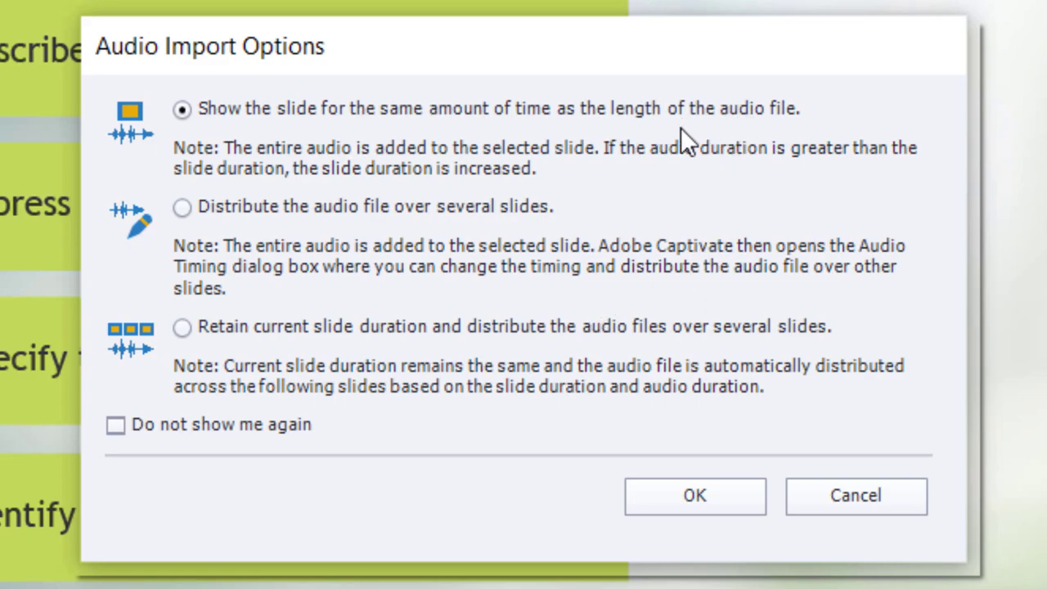
click(694, 495)
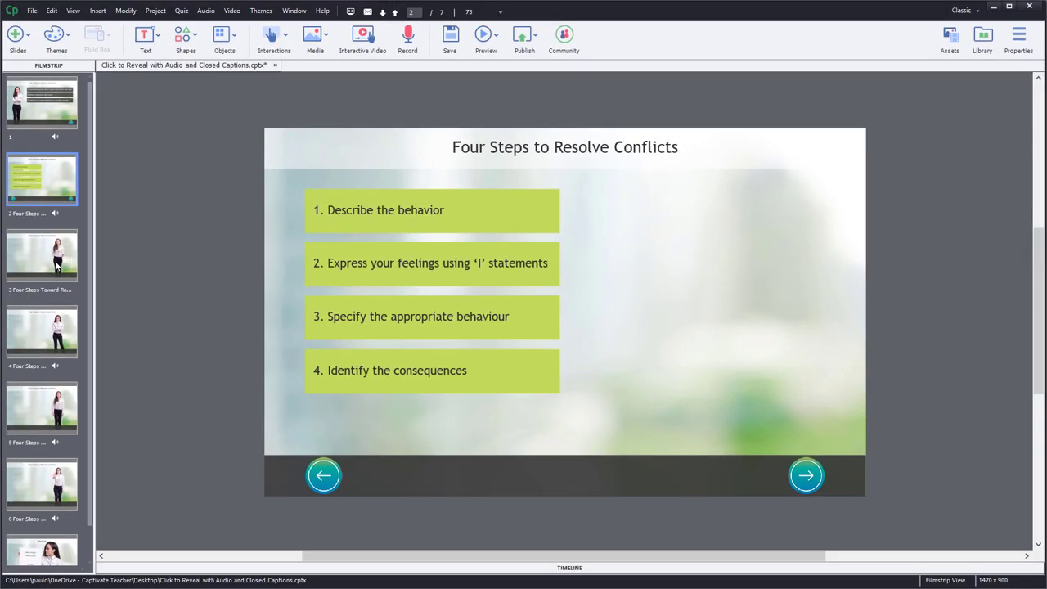
click(70, 259)
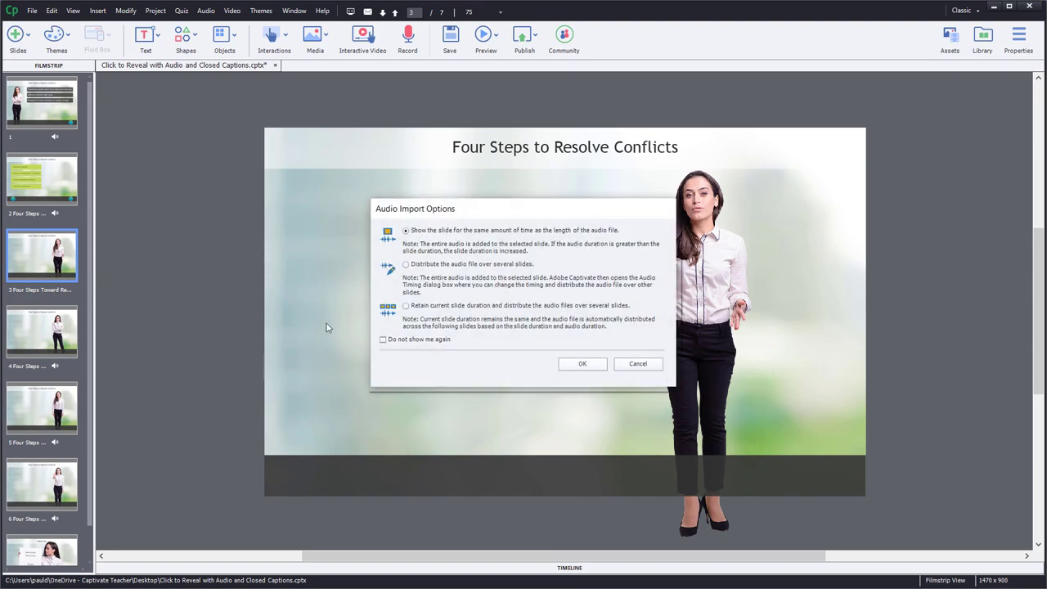
click(583, 364)
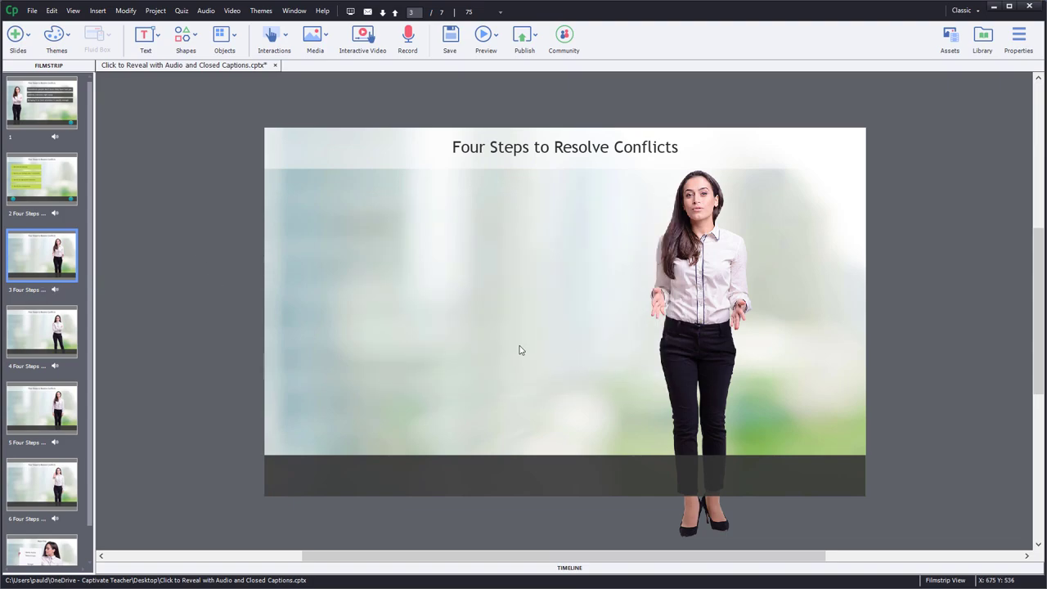
Stretch slide 2 to 6.4 seconds on the Timeline and open slide02.mp3 in Slide Audio.
click(40, 178)
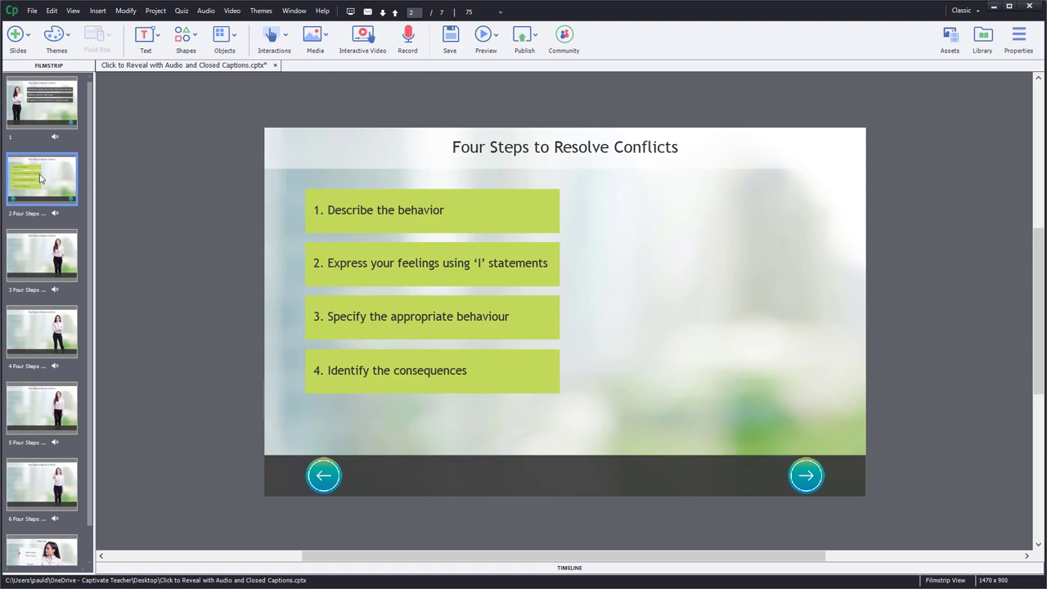
click(541, 571)
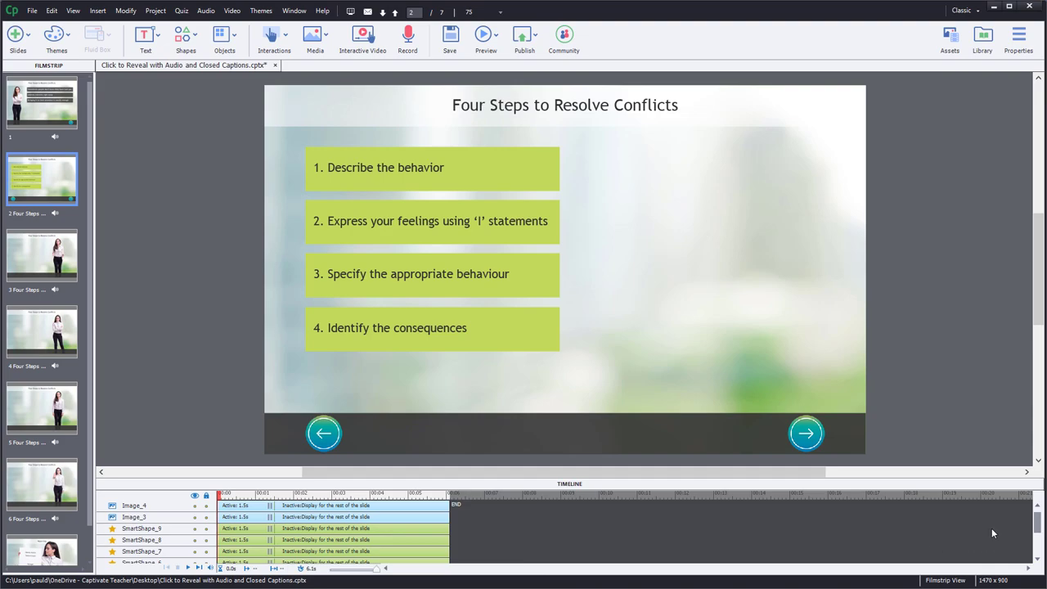
drag(1037, 525, 1039, 548)
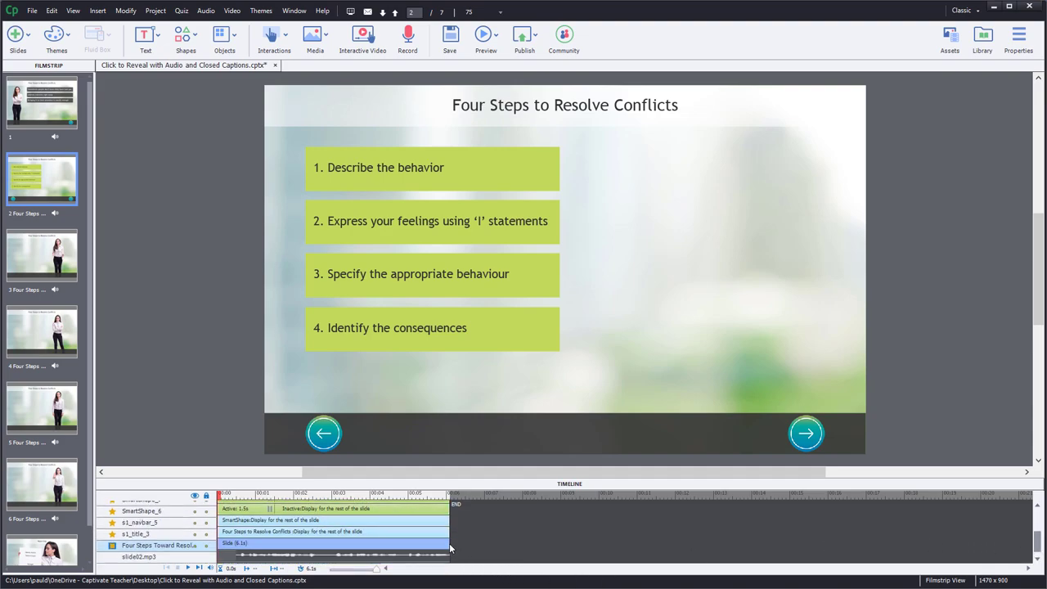
drag(449, 545, 460, 545)
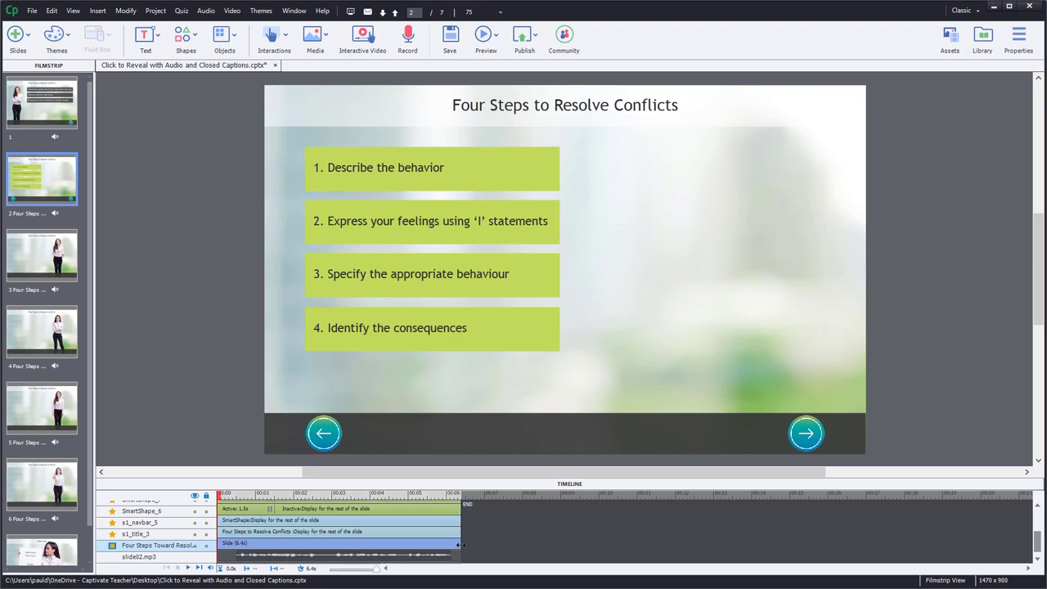
double_click(418, 555)
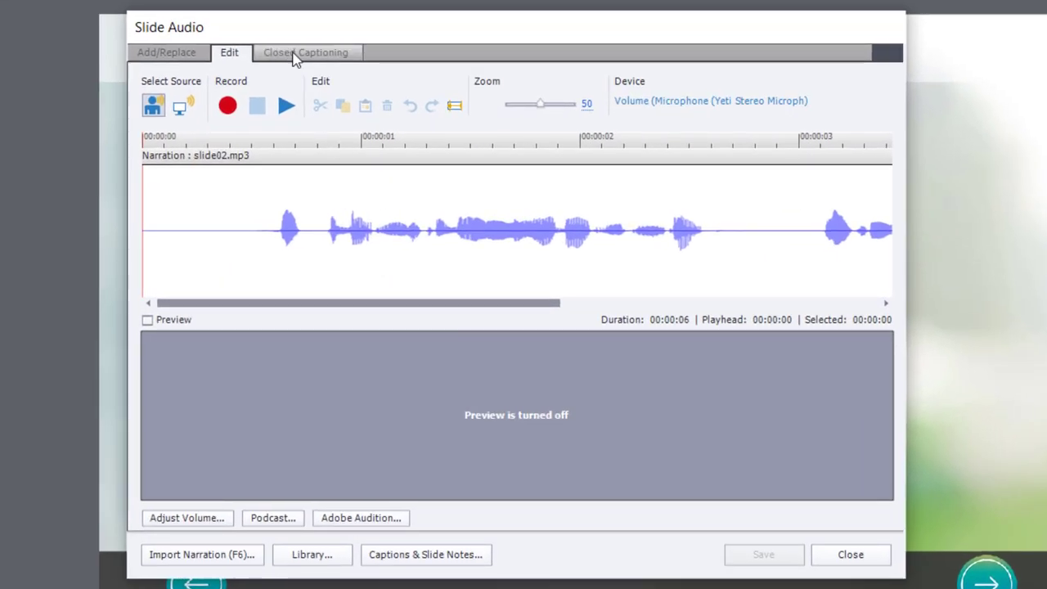
Add the first caption 'Click the buttons to learn more about each step.' just before speech starts.
click(296, 54)
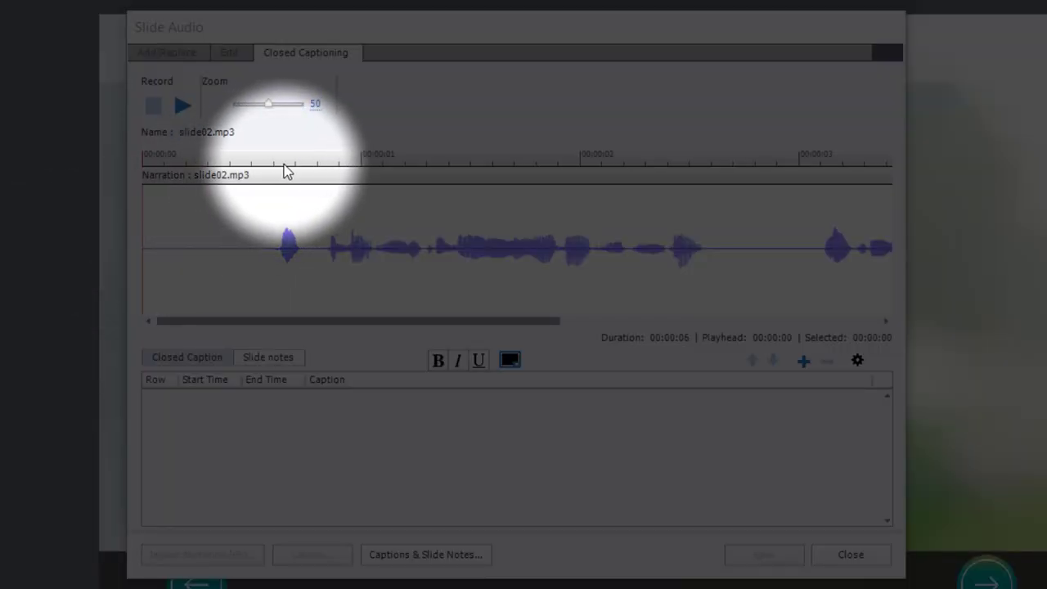
click(267, 164)
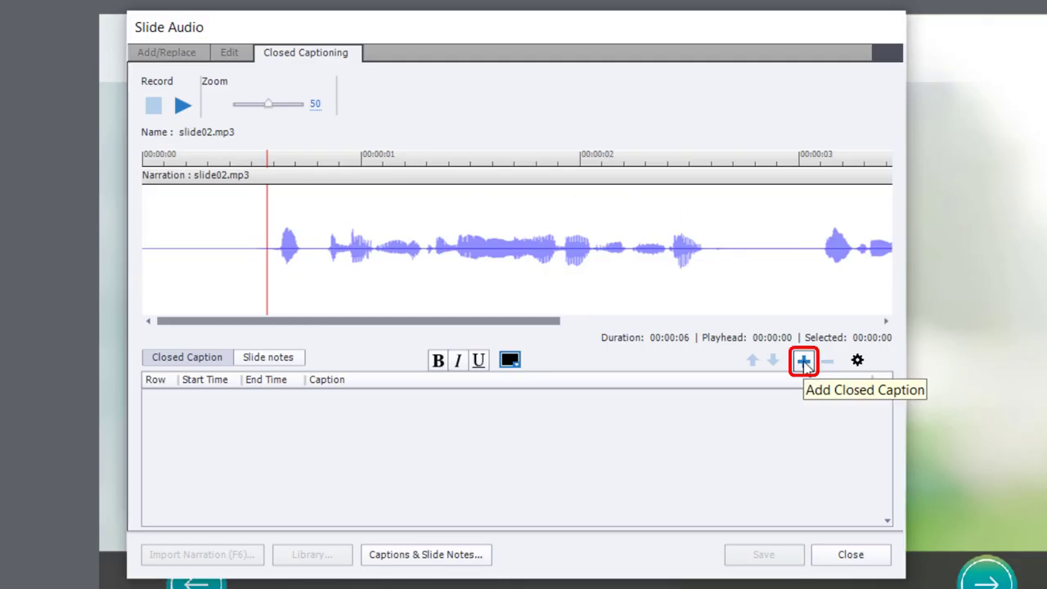
click(804, 363)
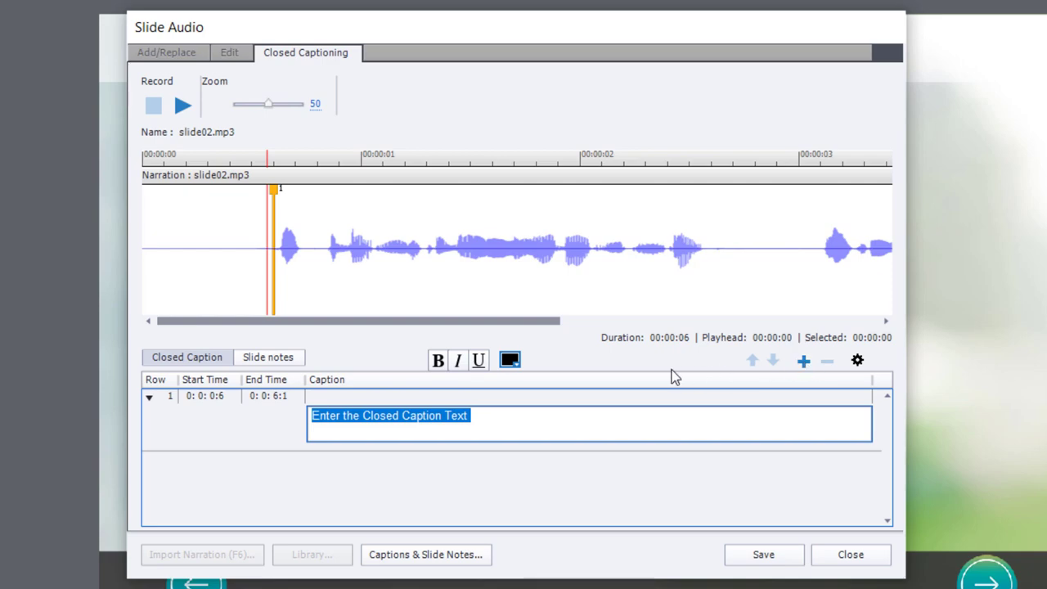
text(Click the buttons to learn more about each step.)
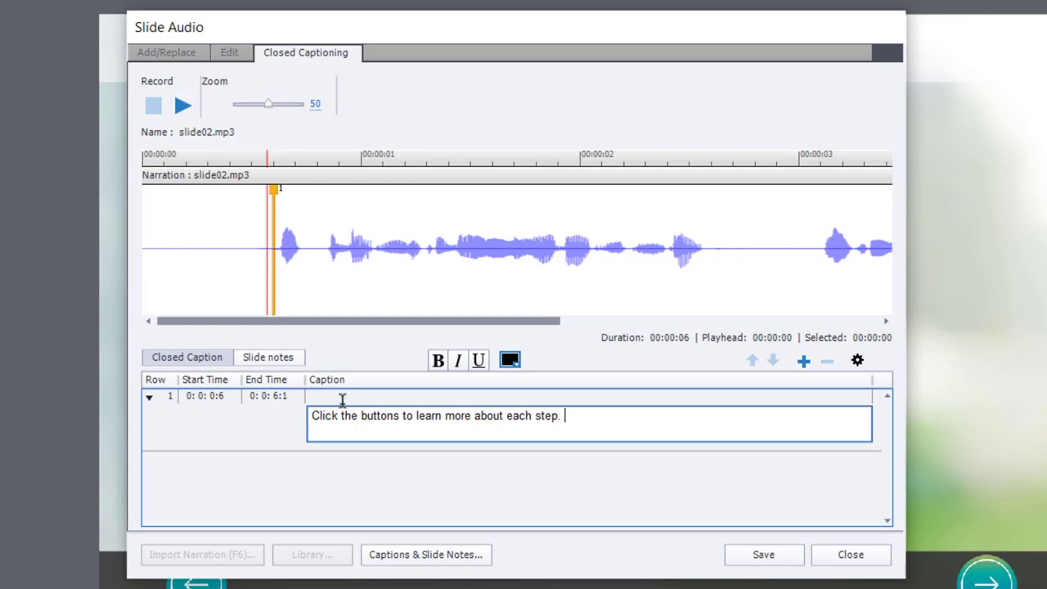
click(181, 106)
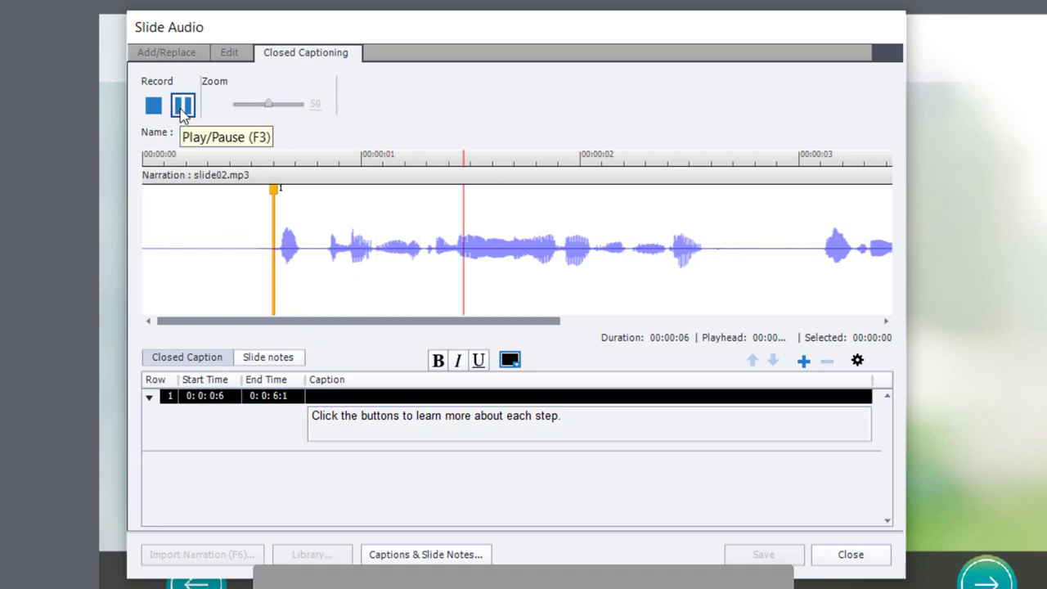
click(183, 105)
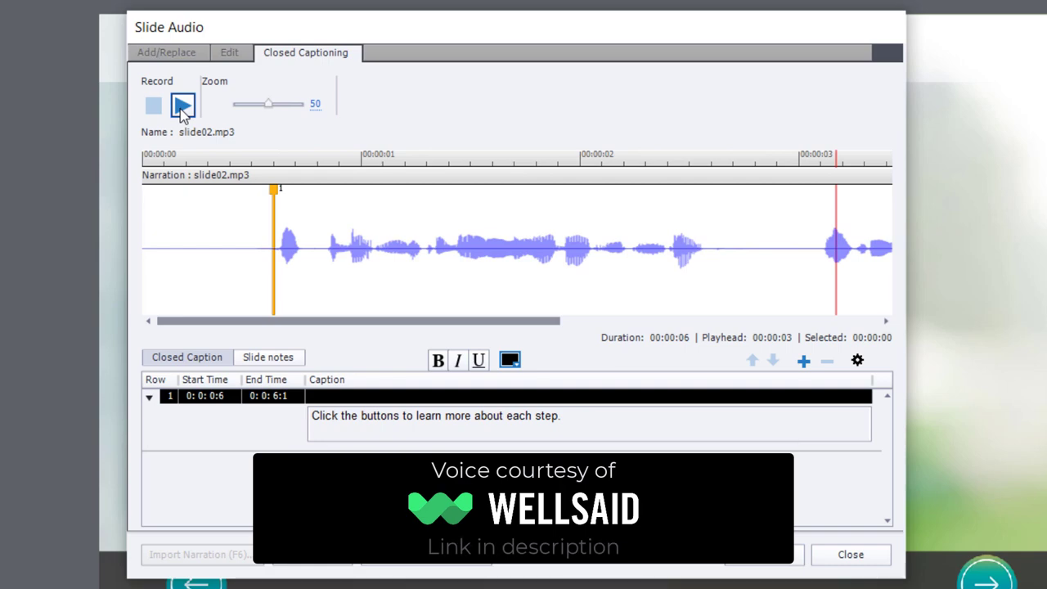
Add the second sentence as a caption at the 3-second mark and save both captions.
click(808, 163)
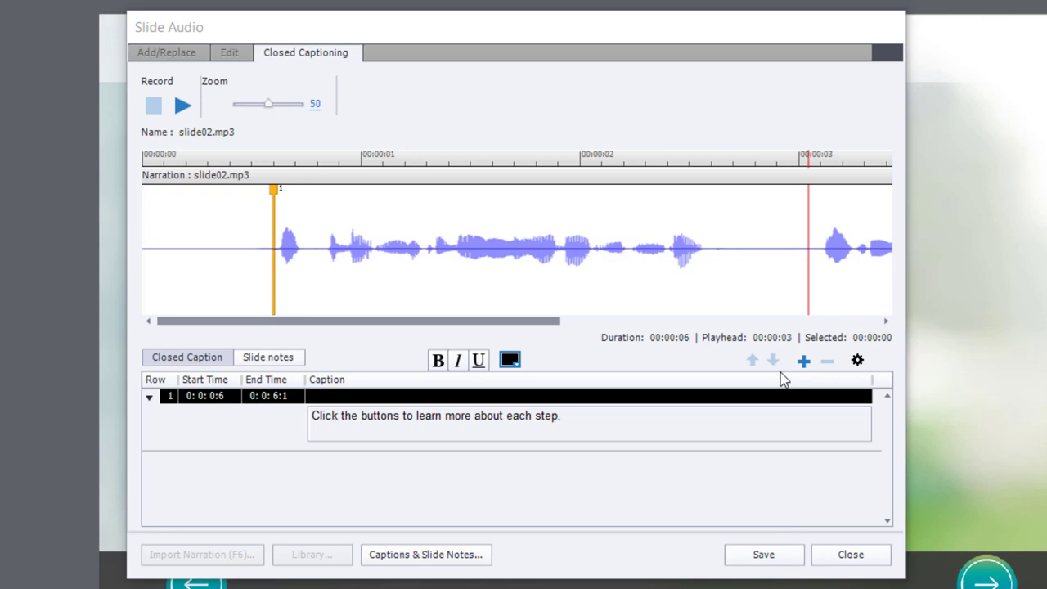
click(802, 362)
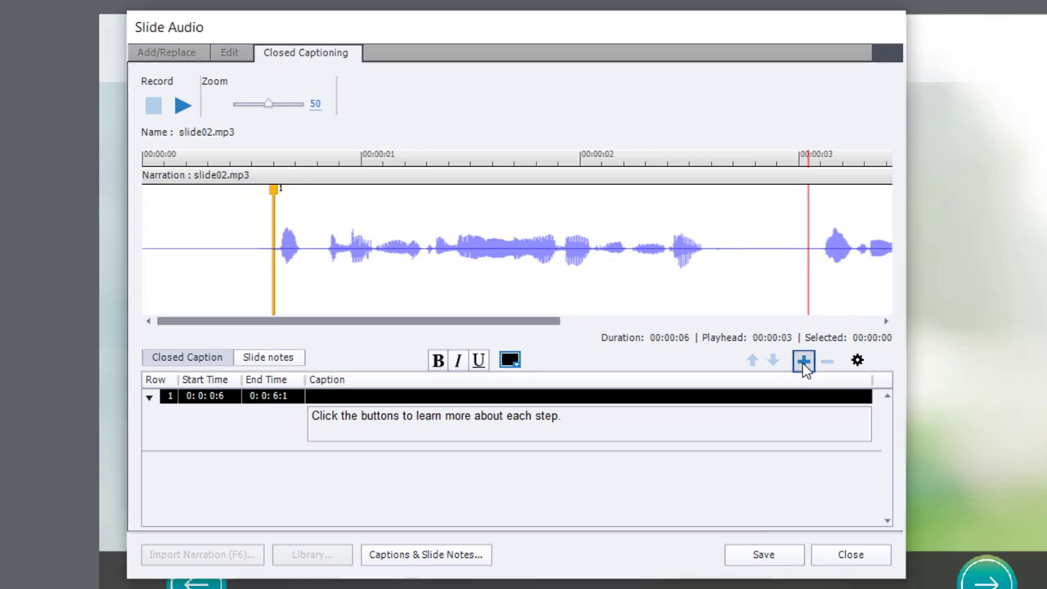
text(Once you have fully explored this page, click Next to continue.)
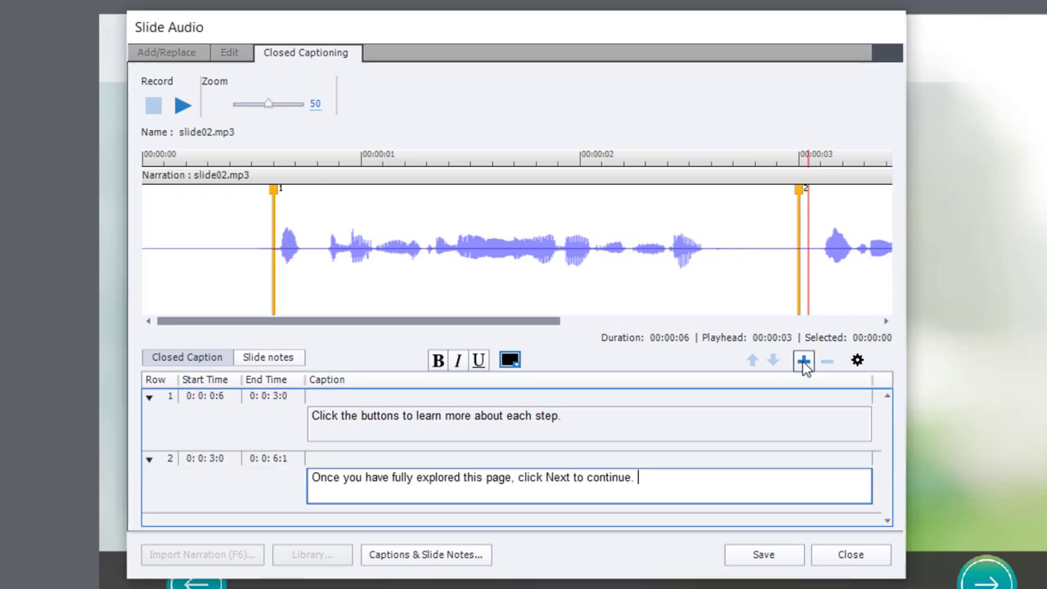
click(183, 106)
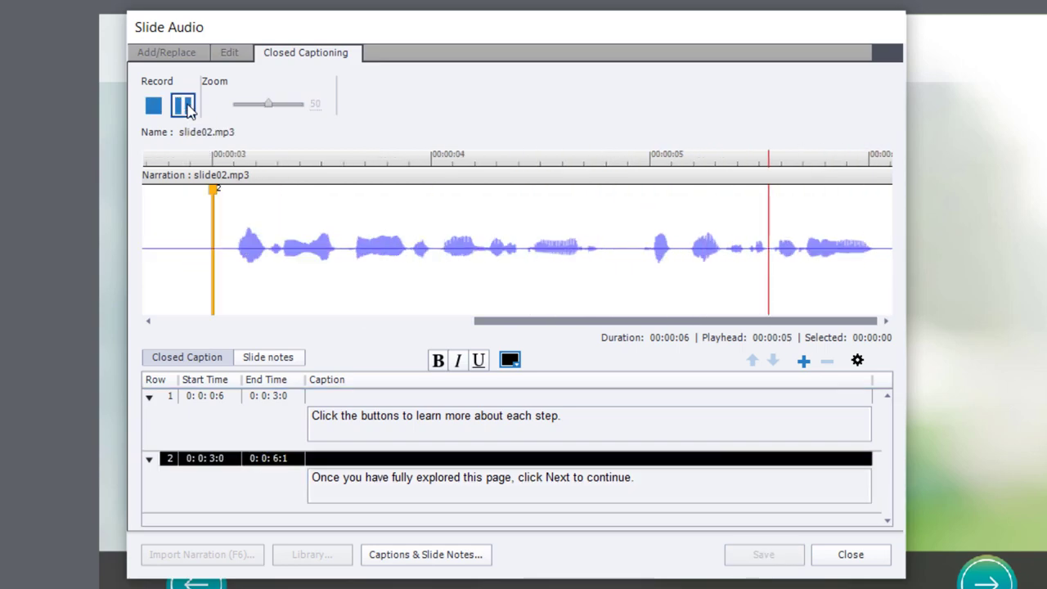
click(184, 106)
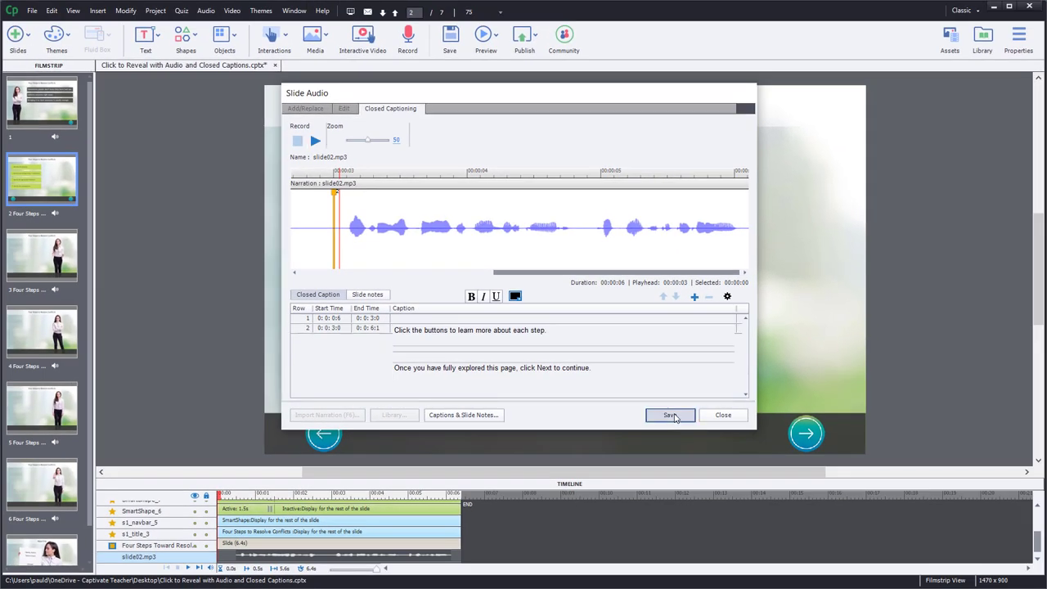
click(696, 456)
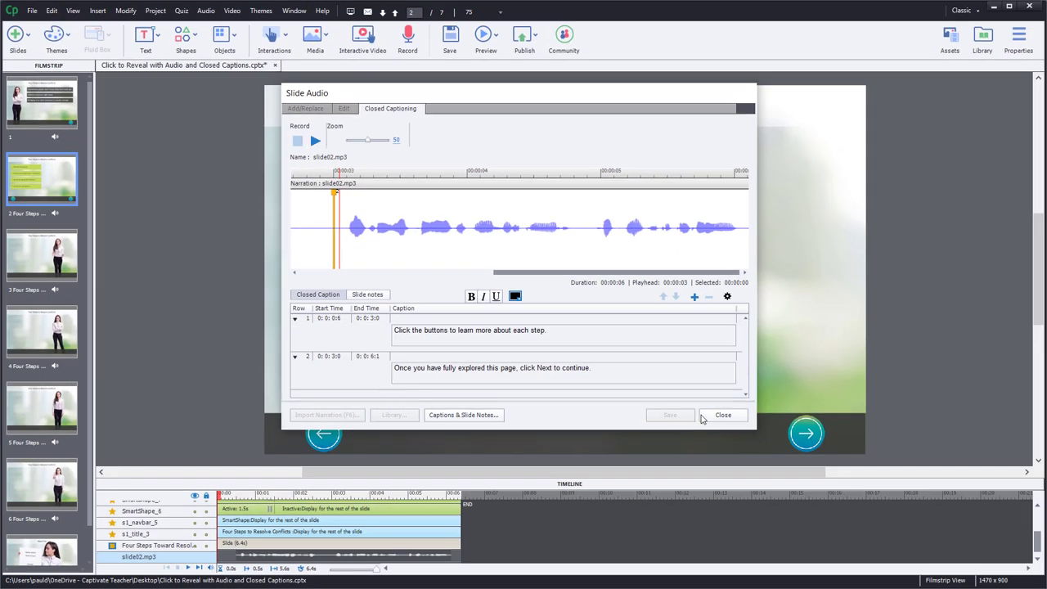
Lengthen slide 3 slightly past 9 seconds and open its slide03.mp3 narration for editing.
click(724, 415)
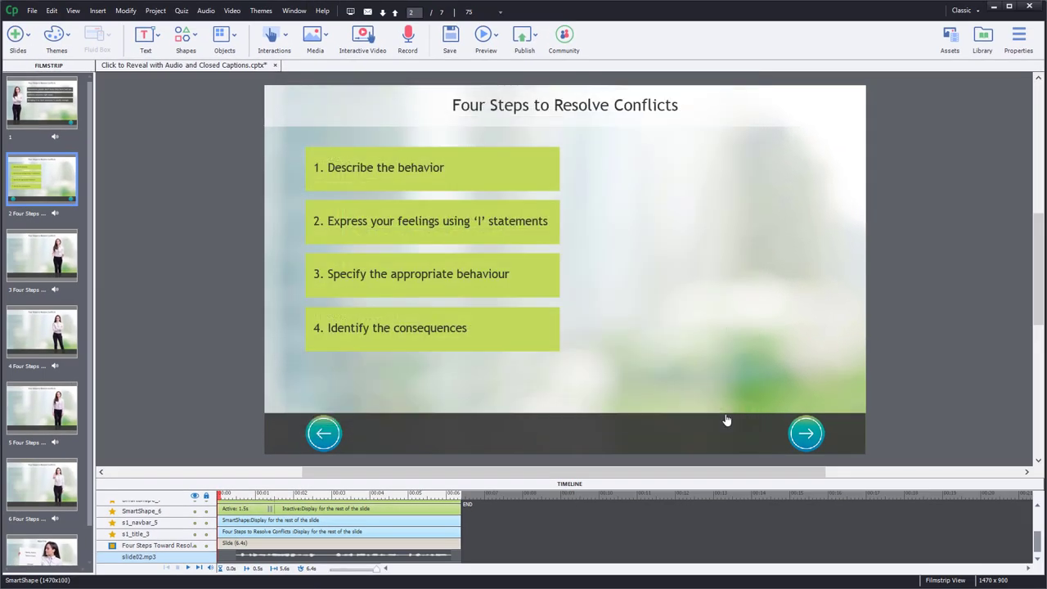
click(40, 260)
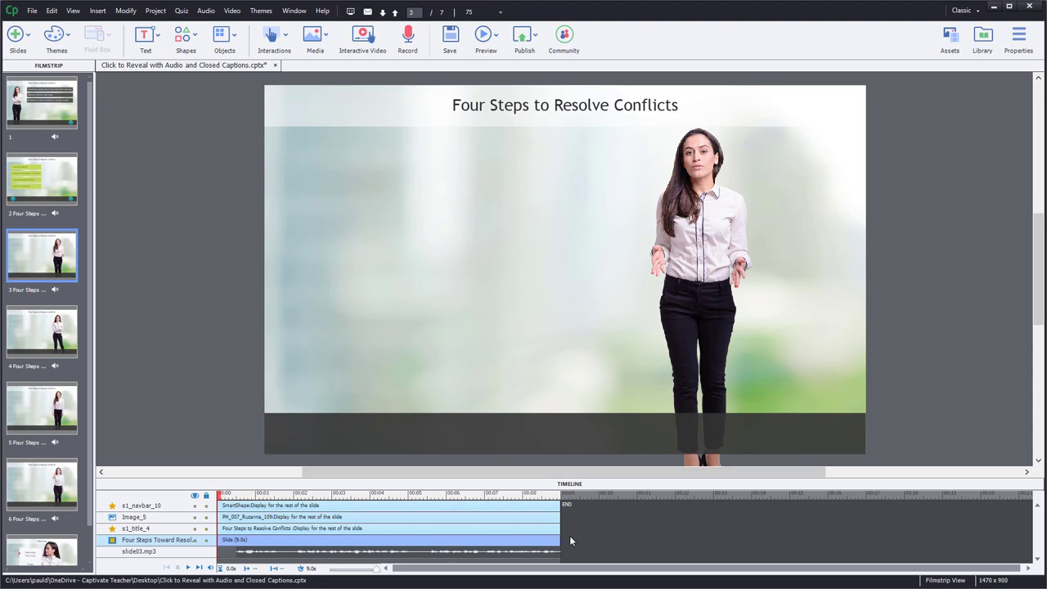
drag(560, 540, 572, 538)
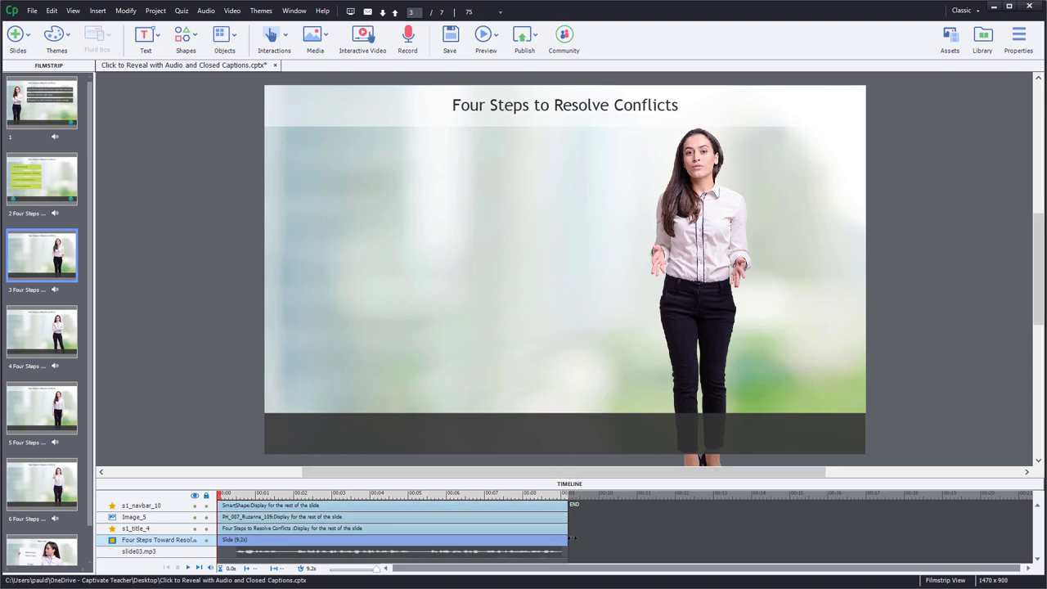
double_click(491, 553)
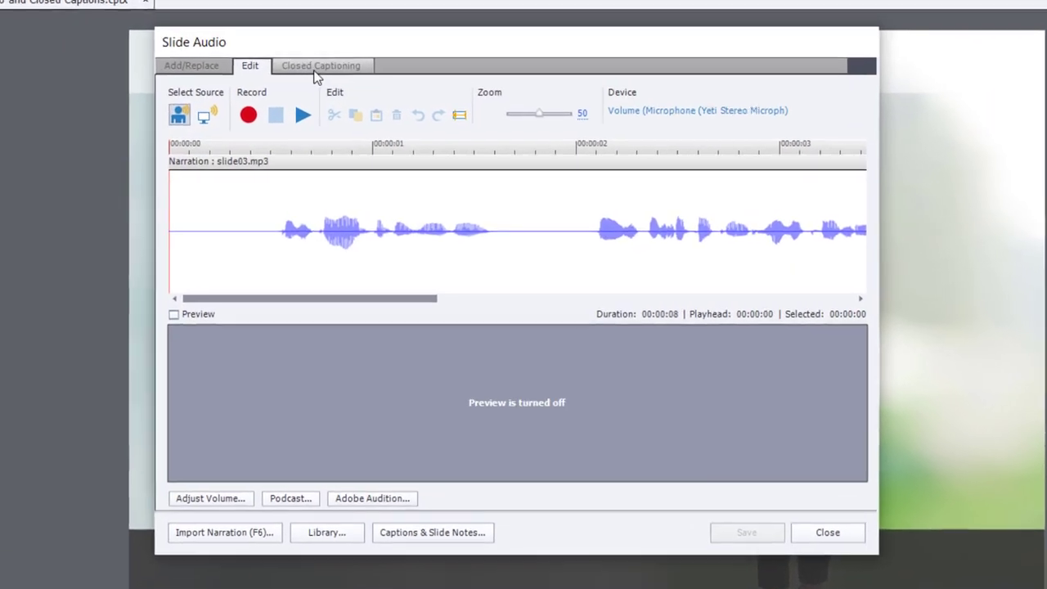
Add the first caption 'Describe the behaviour.' where speech begins, starting it at 0:0:5.
click(390, 109)
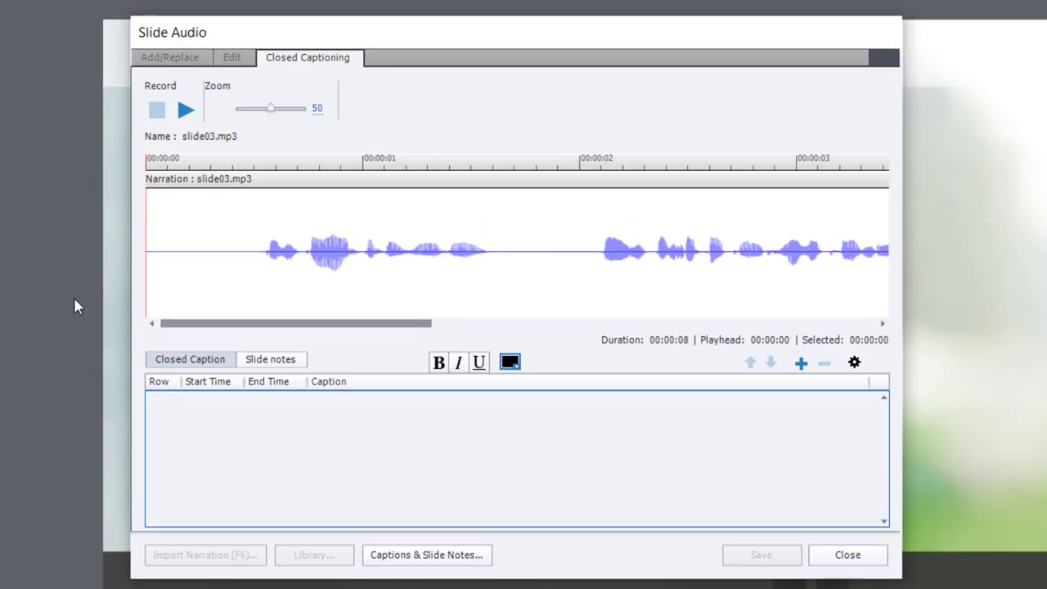
click(251, 165)
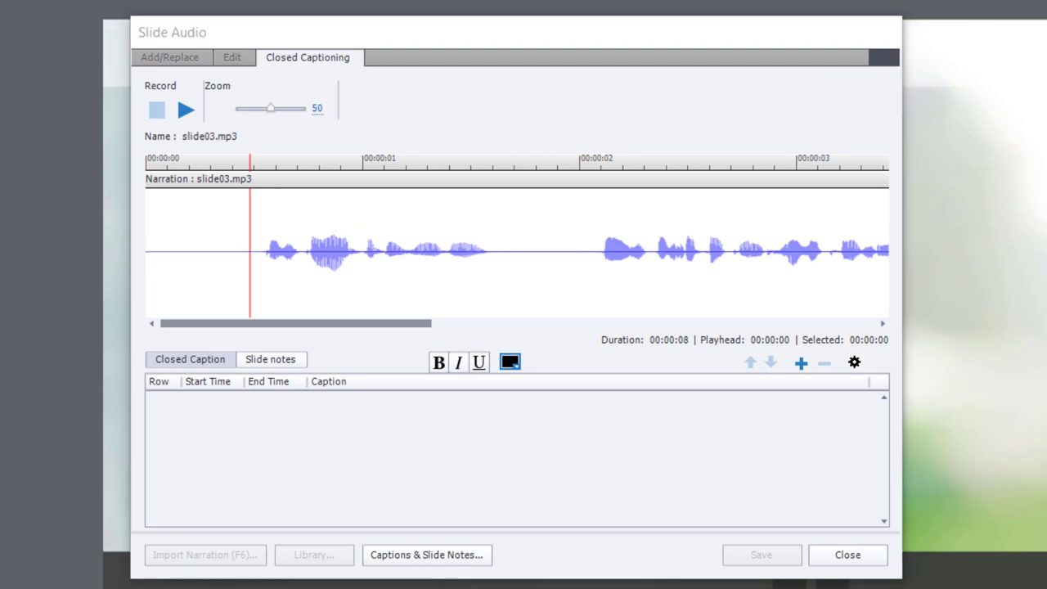
click(801, 363)
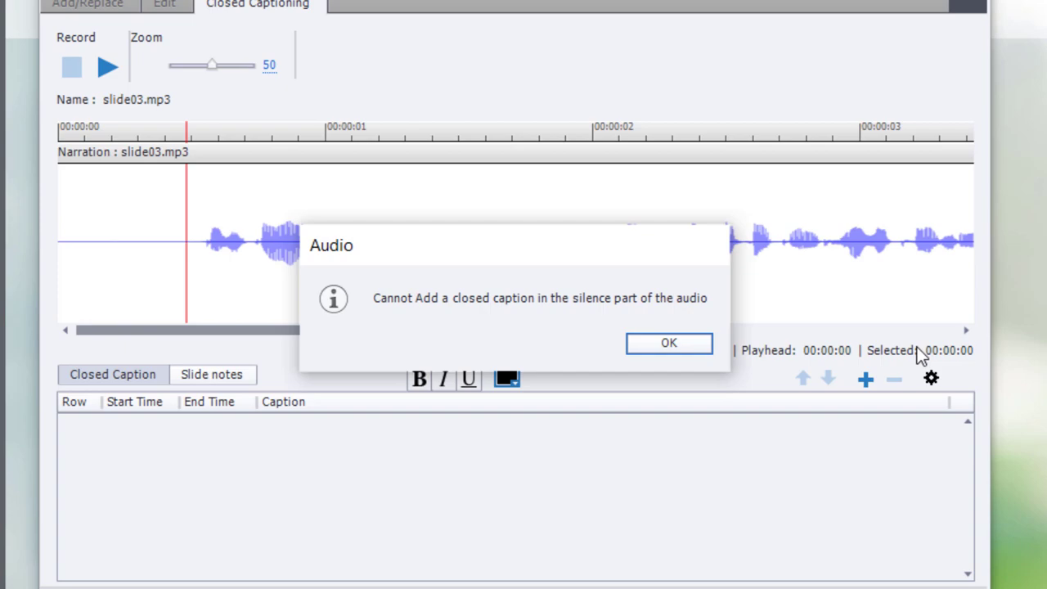
click(666, 350)
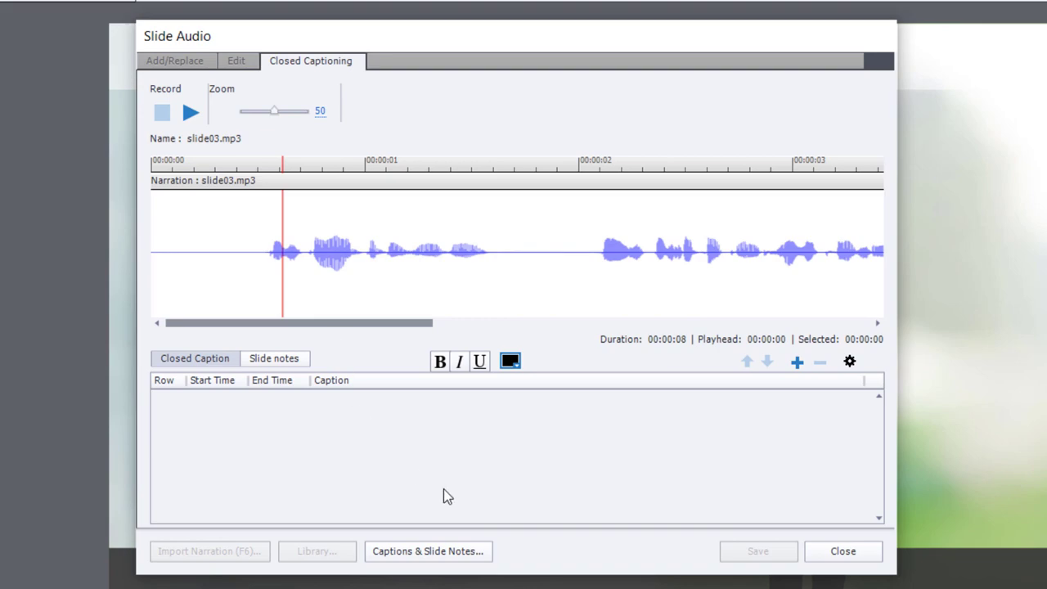
click(797, 362)
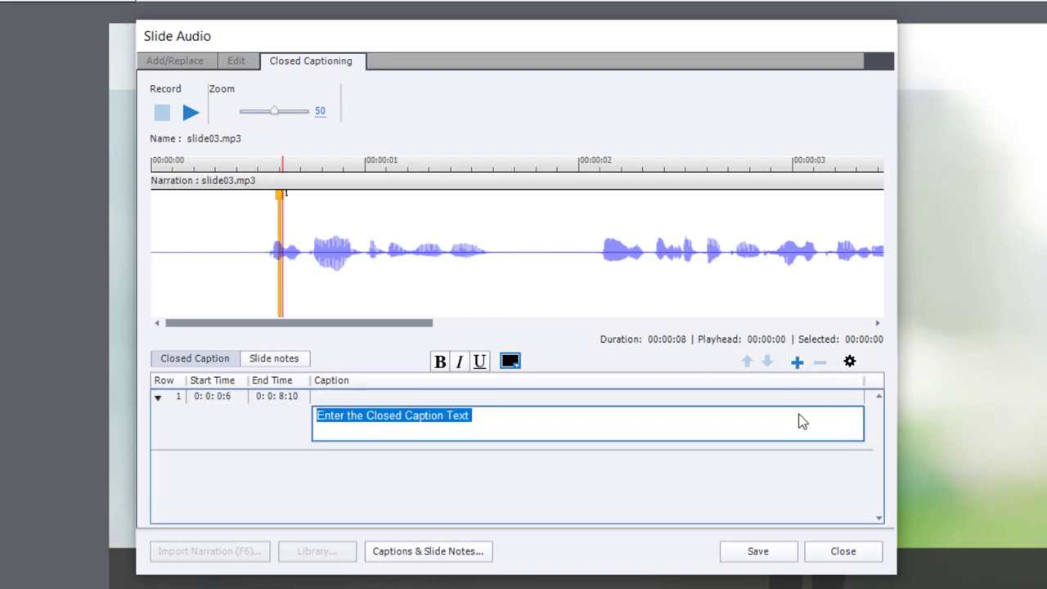
text(Describe the behaviour.)
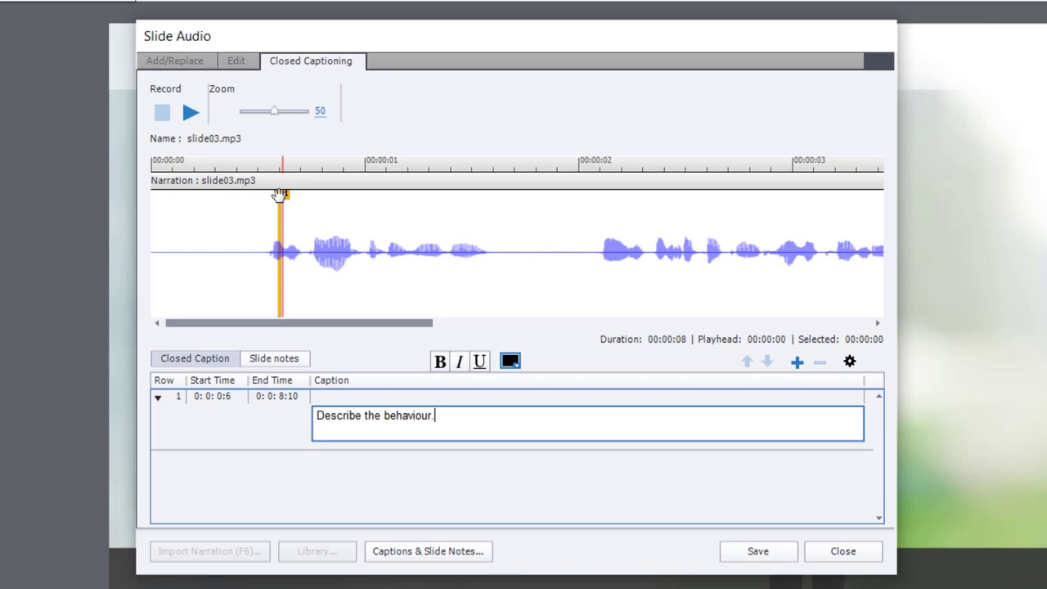
drag(280, 195, 258, 195)
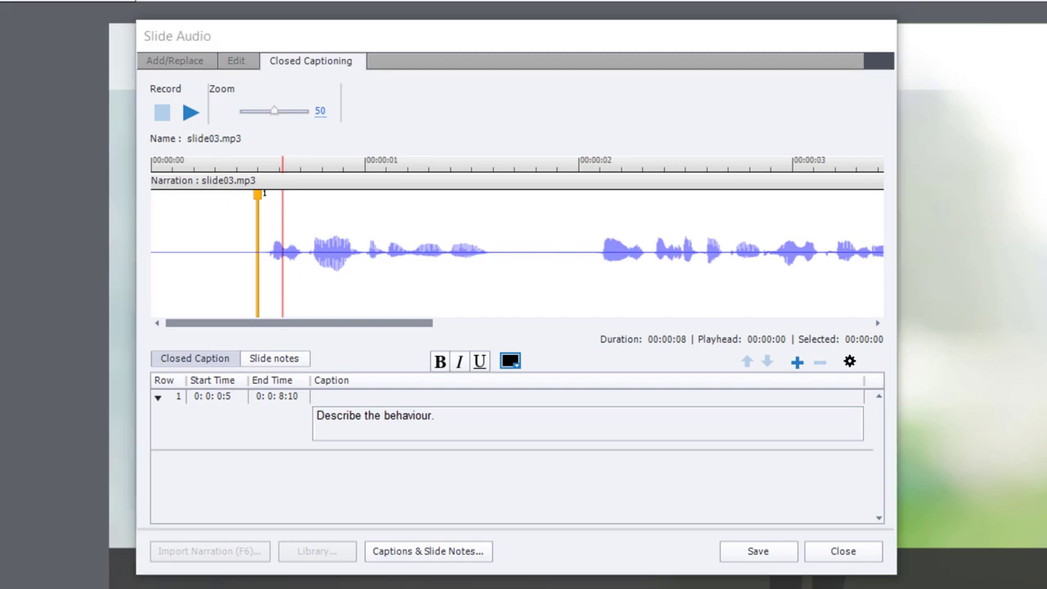
Add the pasted second sentence as a caption where the second sentence is spoken.
click(242, 176)
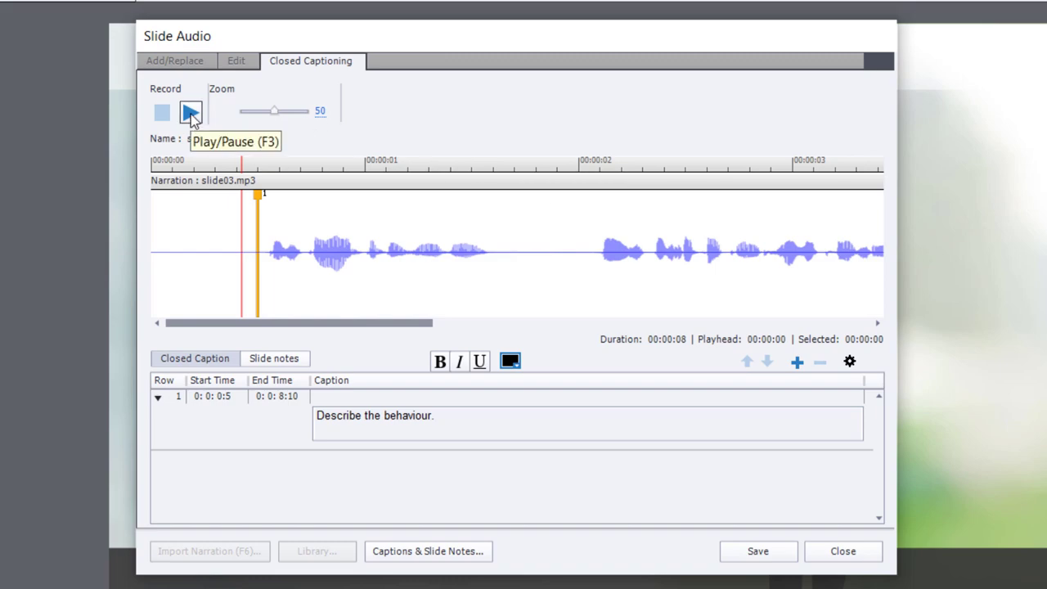
click(190, 113)
click(187, 111)
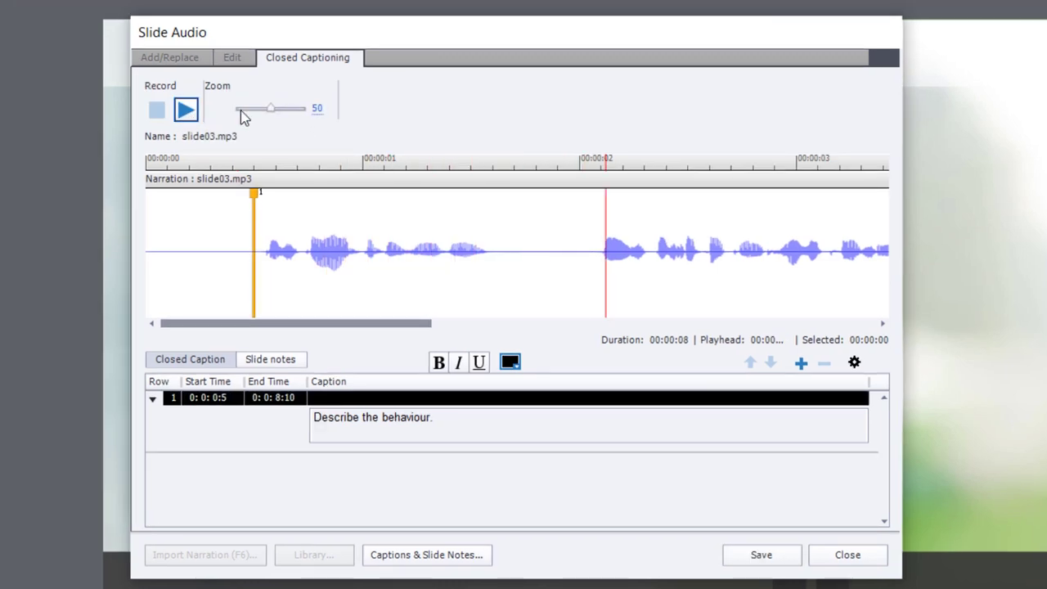
click(591, 173)
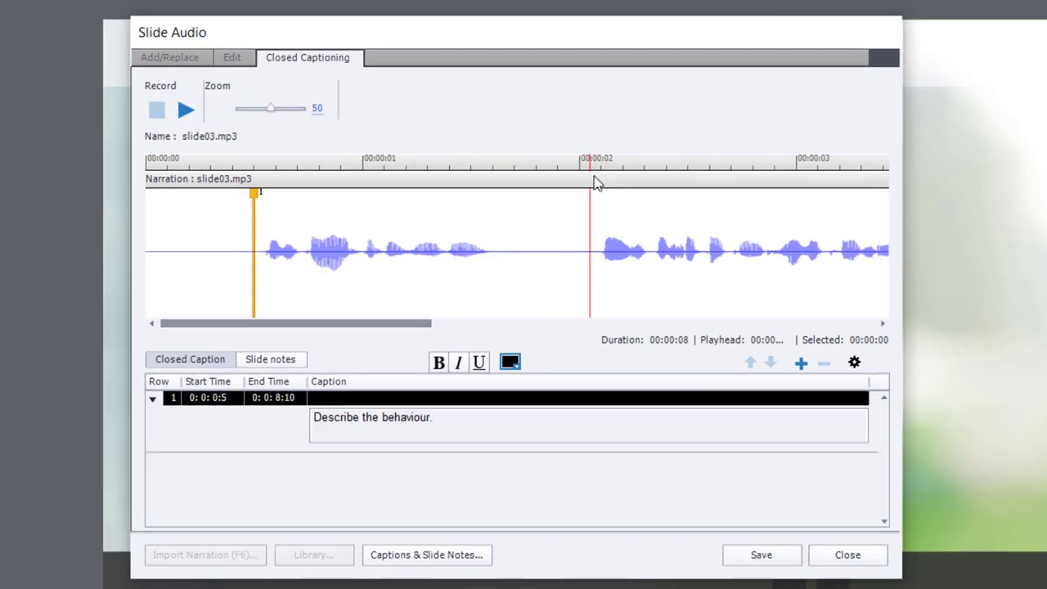
click(801, 363)
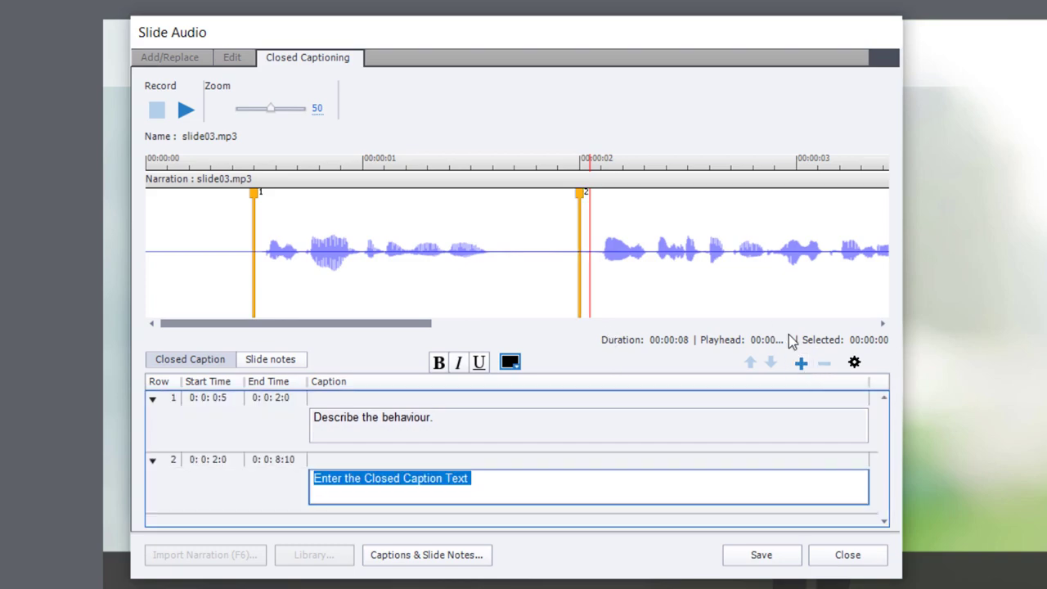
text(Be specific and tell the person exactly what it was that offended you.)
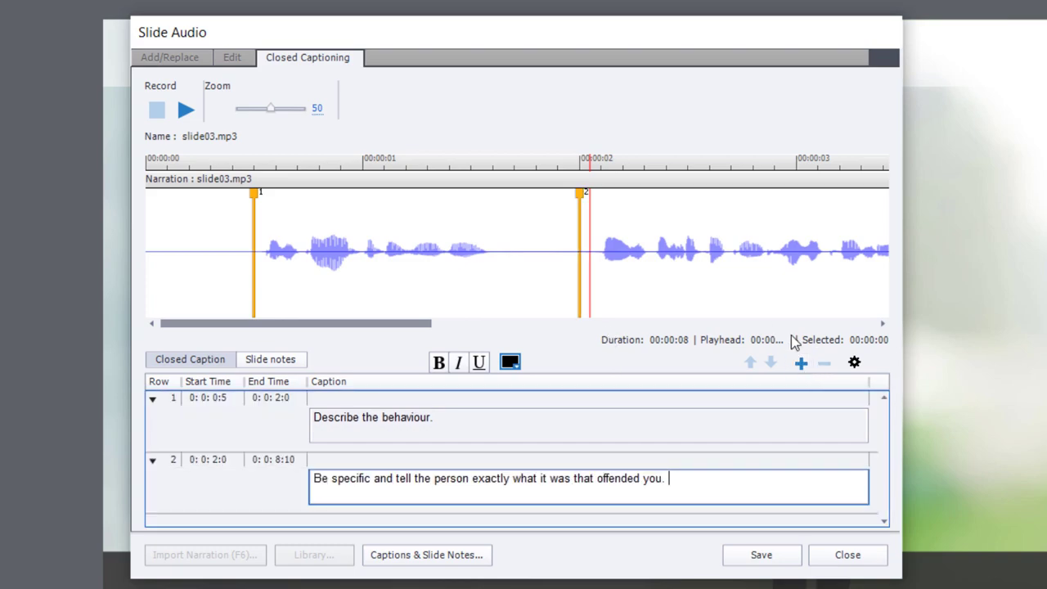
Add the pasted third sentence as a caption at the third sentence, check playback, and save.
click(187, 110)
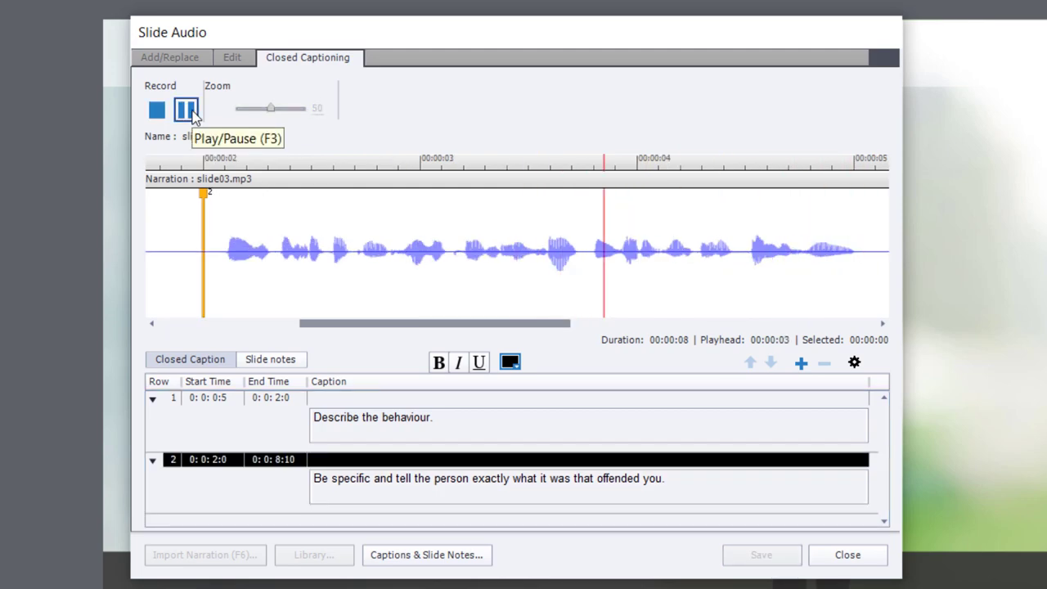
click(187, 110)
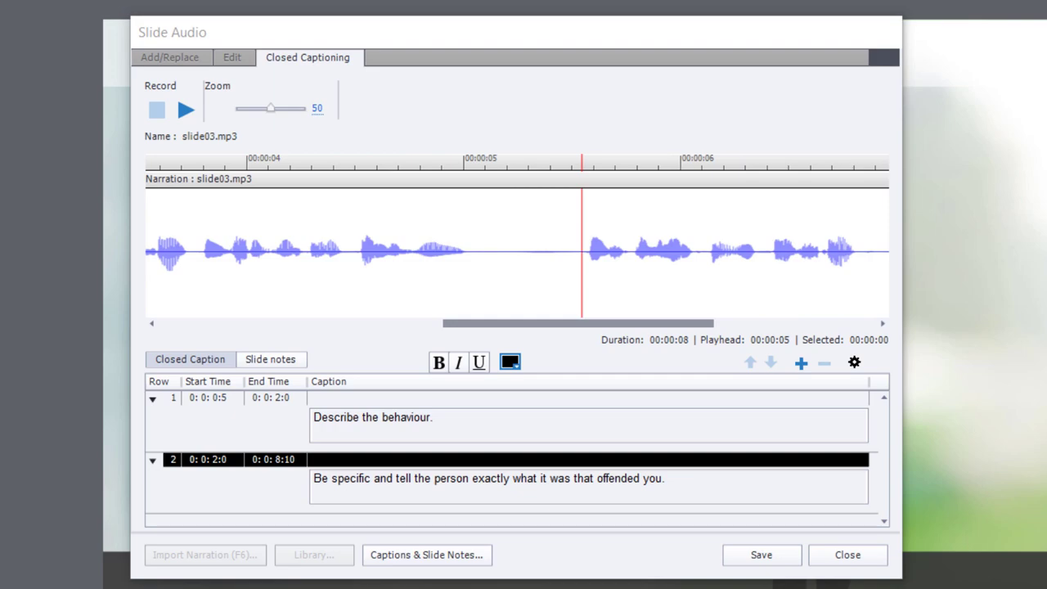
click(801, 364)
text(This is an important first step and will help the person understand the problem.)
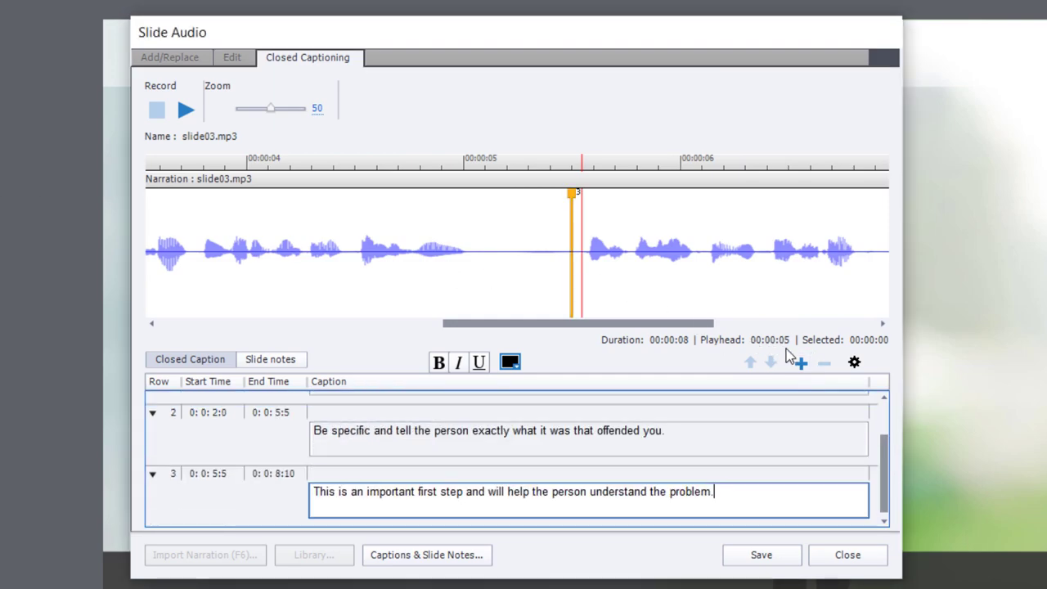
click(186, 111)
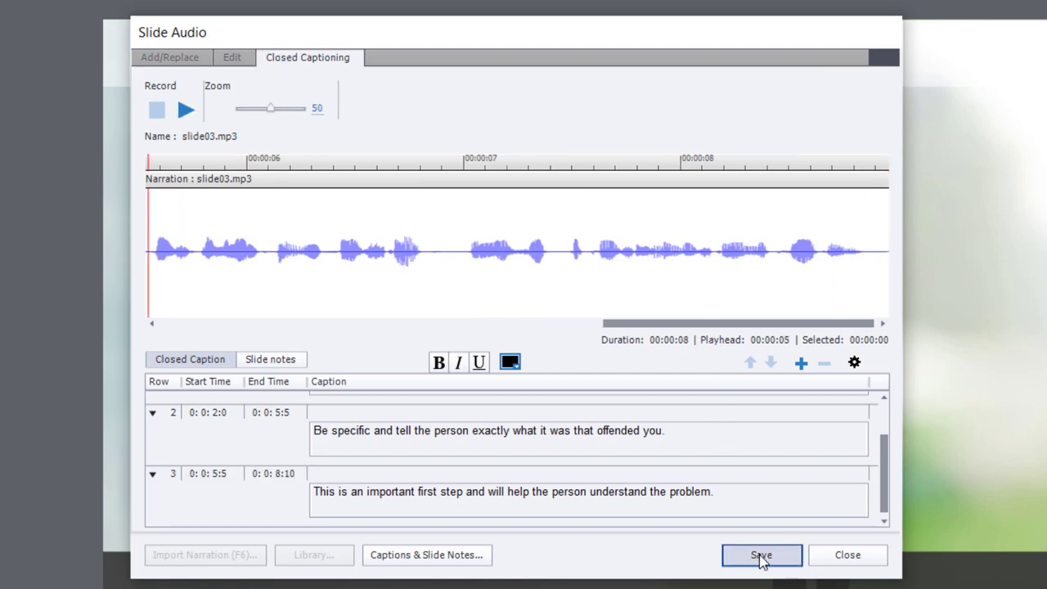
click(761, 555)
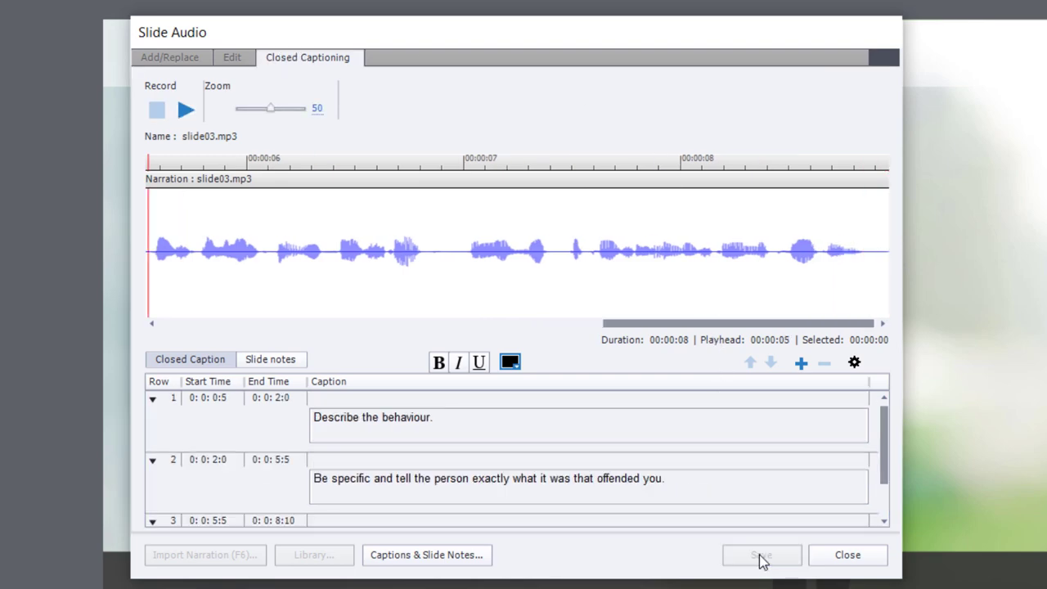
Apply caption settings to the whole Project, overriding slide settings, with 10% height, vertically centred.
click(854, 363)
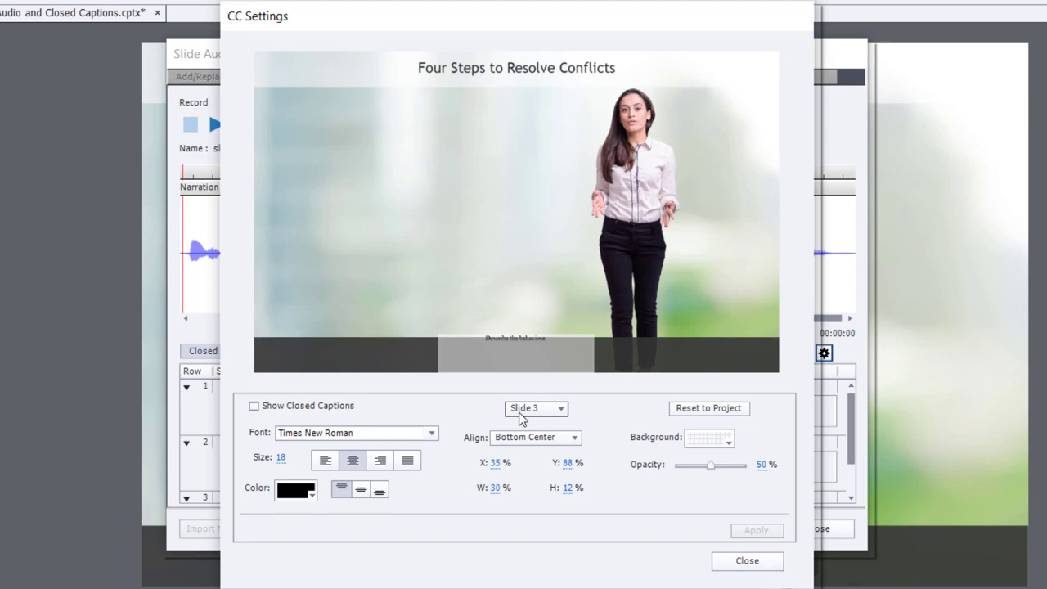
click(523, 413)
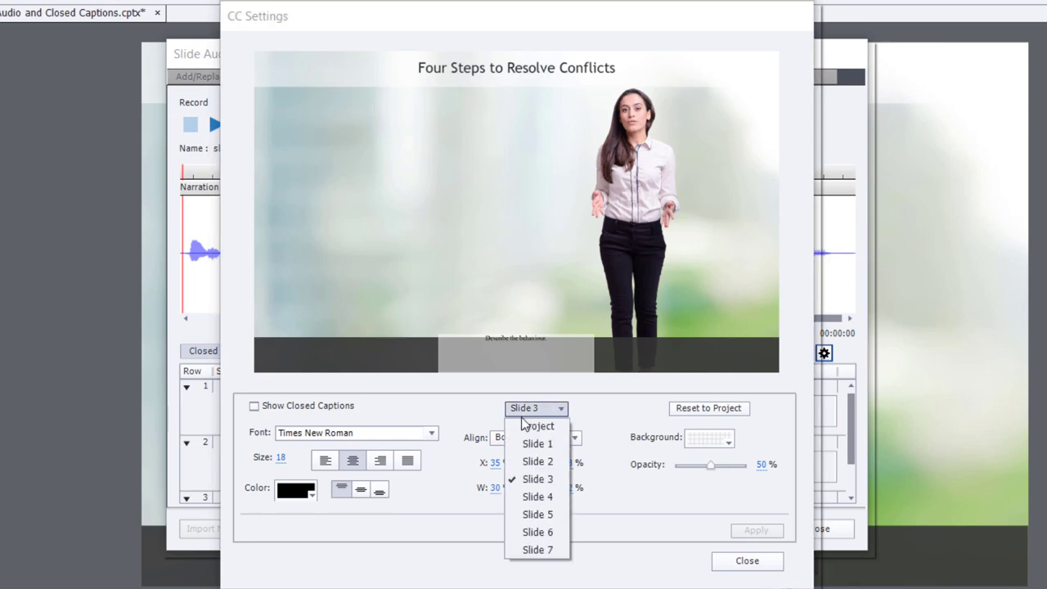
click(523, 428)
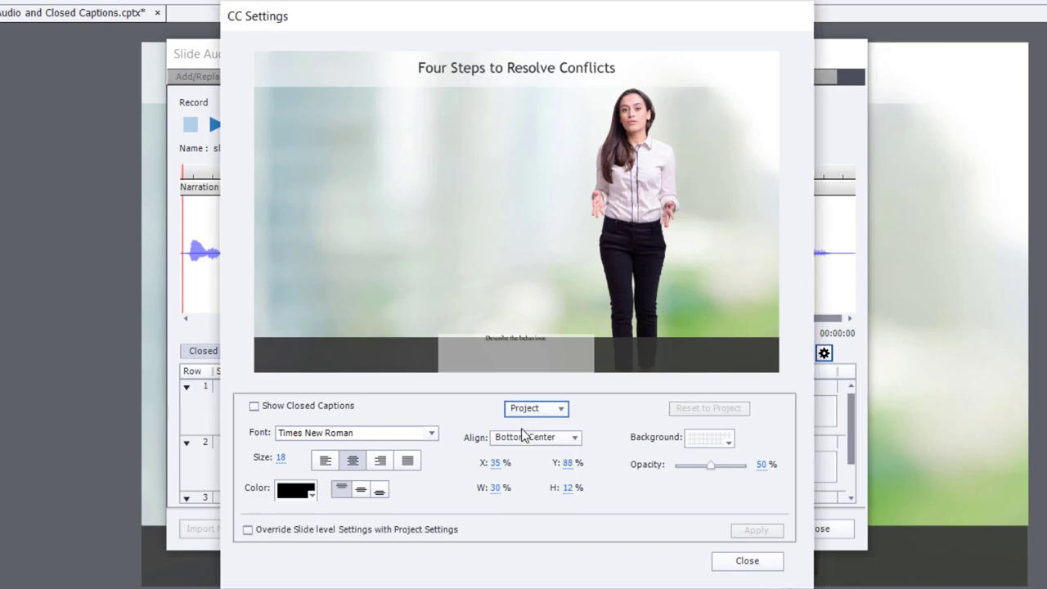
click(248, 530)
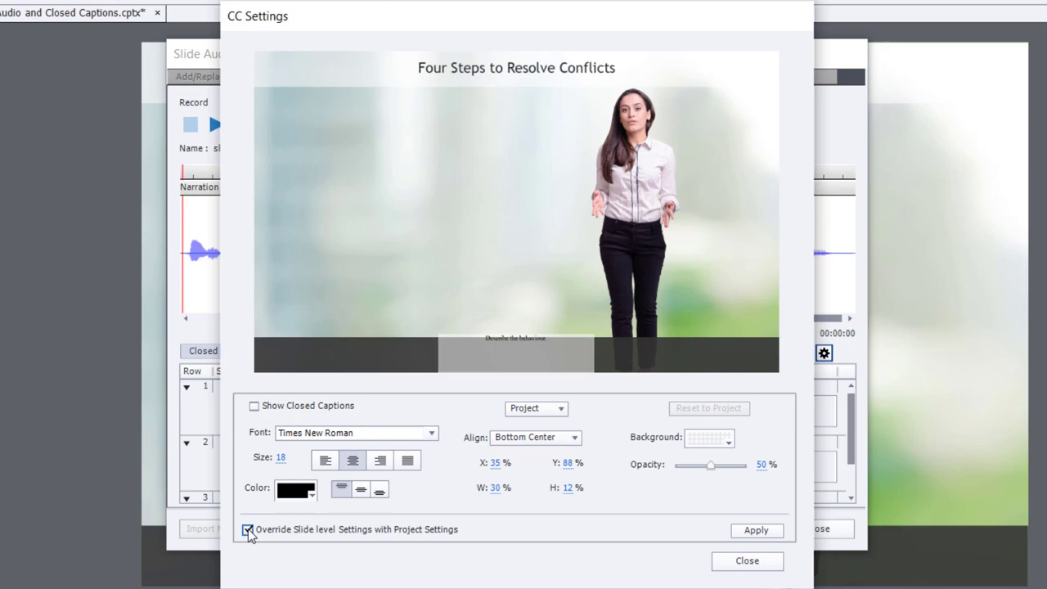
click(568, 487)
key(BackSpace)
text(10)
key(Return)
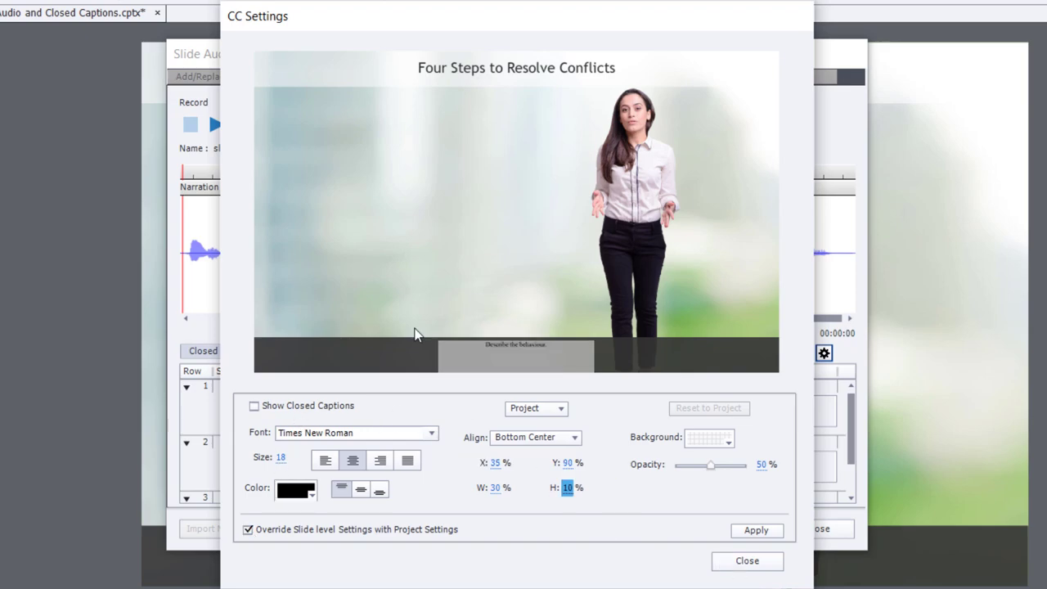
click(361, 489)
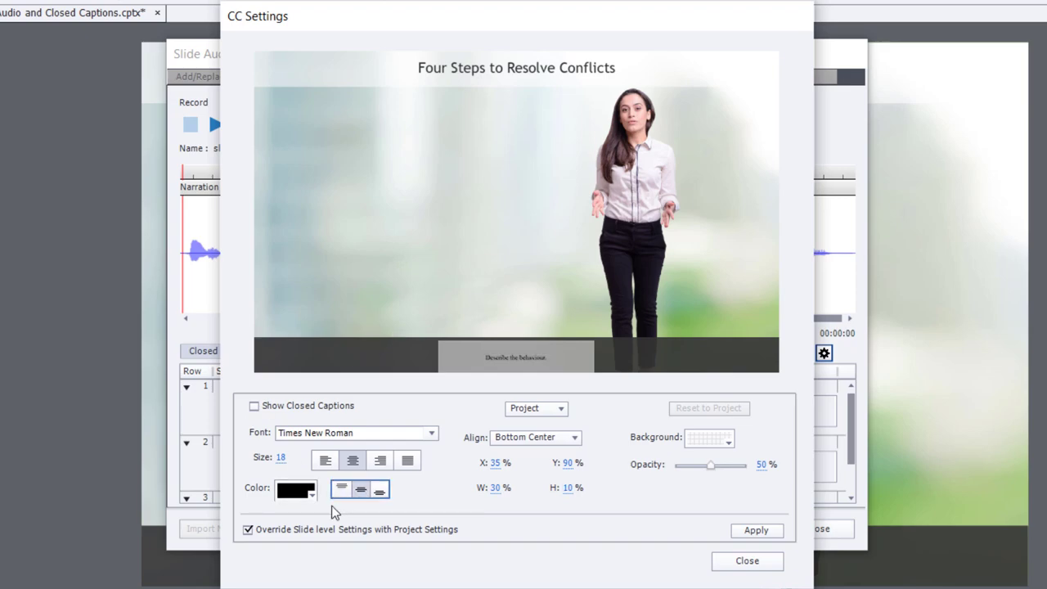
Set the caption font to white Arial, size 28.
click(309, 431)
text(Arial)
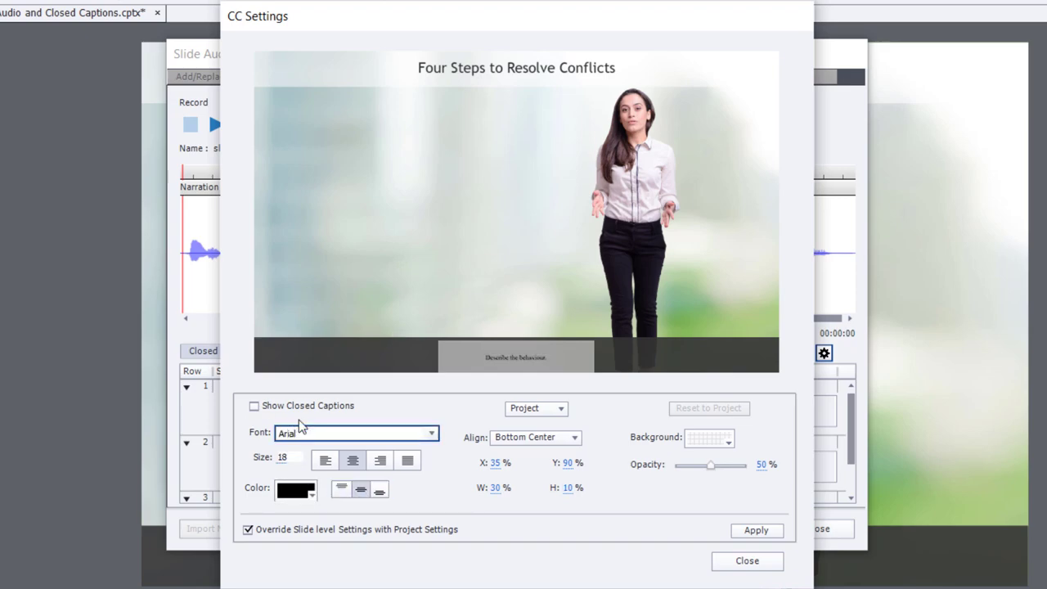
key(Tab)
text(28)
key(Tab)
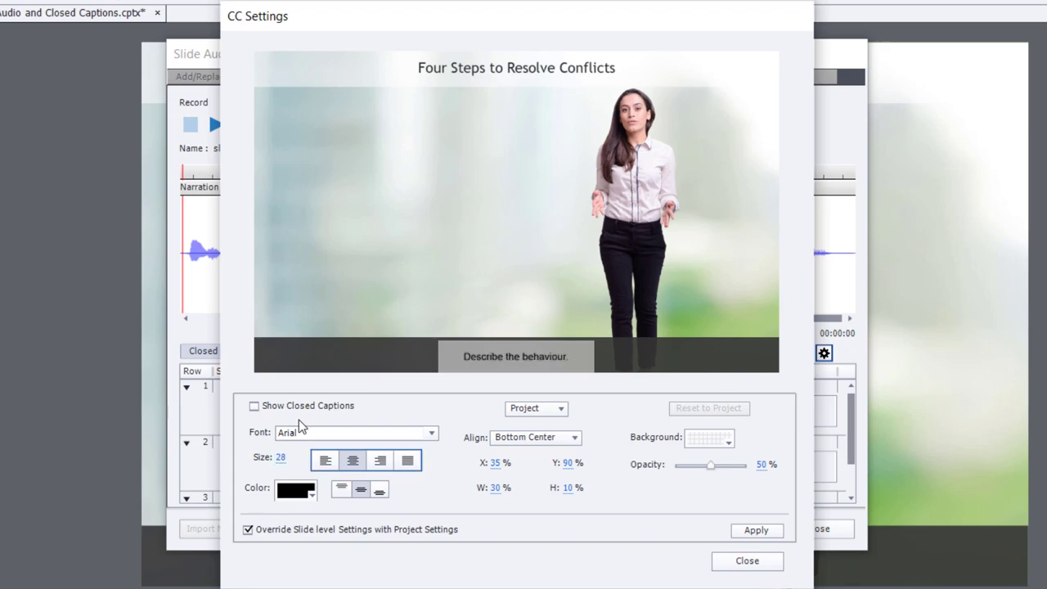
click(295, 490)
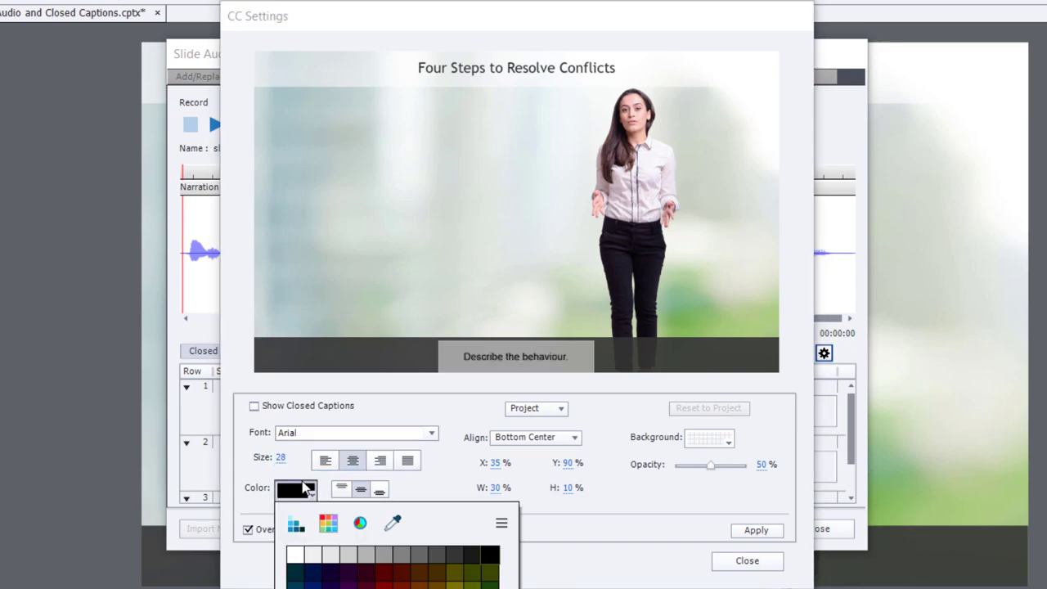
click(301, 557)
Give captions an opaque dark grey background at 50% width, enable Show Closed Captions, and apply.
click(711, 442)
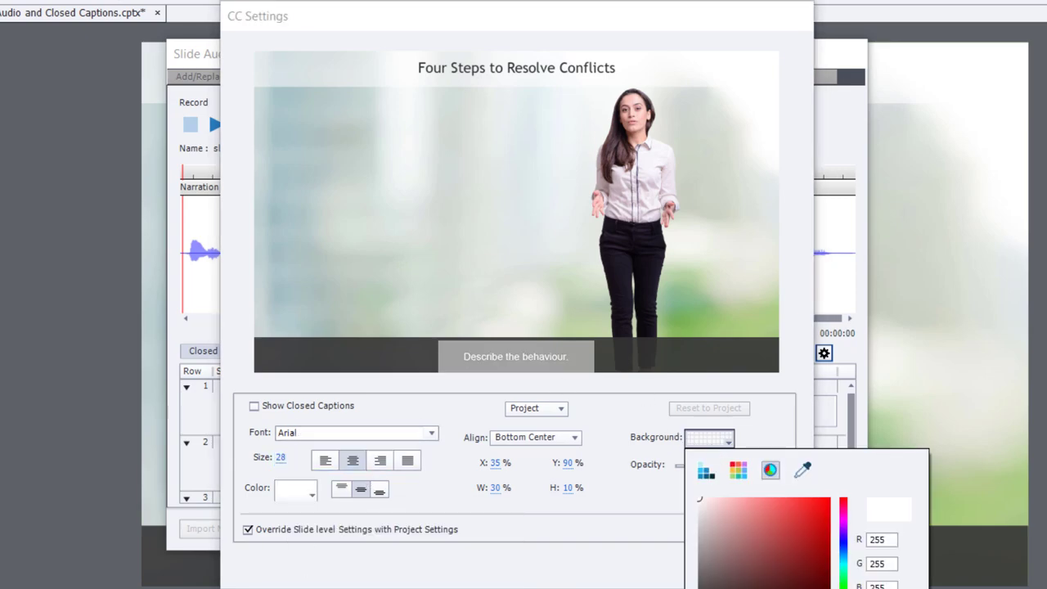
click(698, 495)
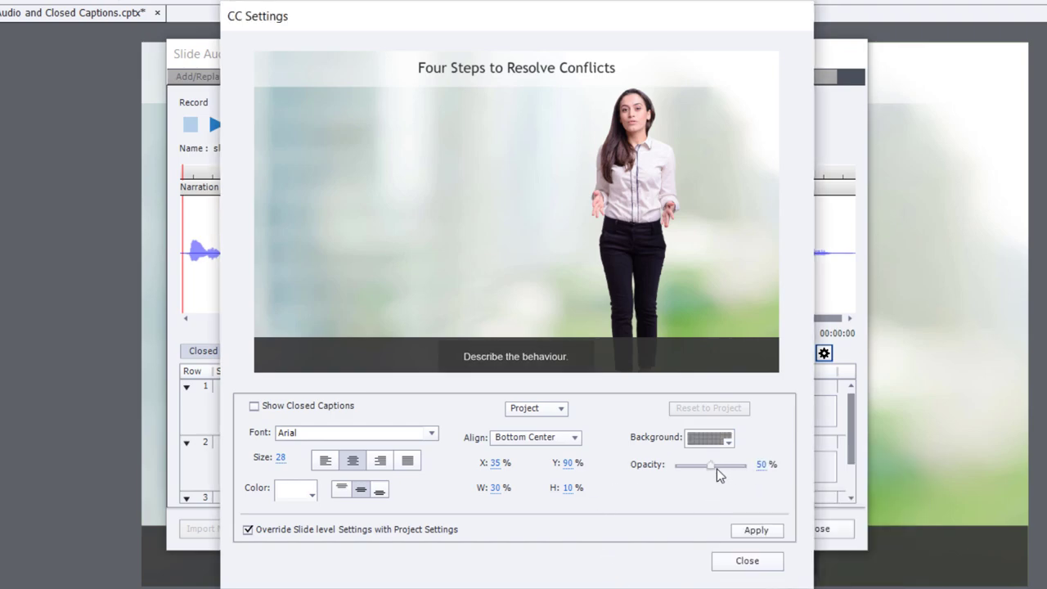
drag(712, 466, 770, 467)
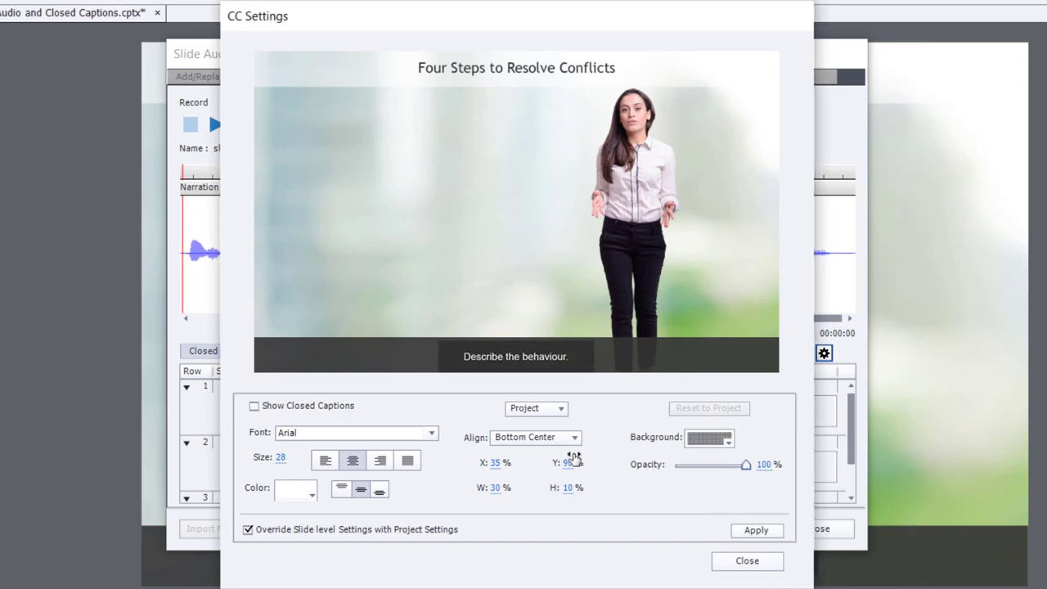
key(Tab)
text(50)
key(Return)
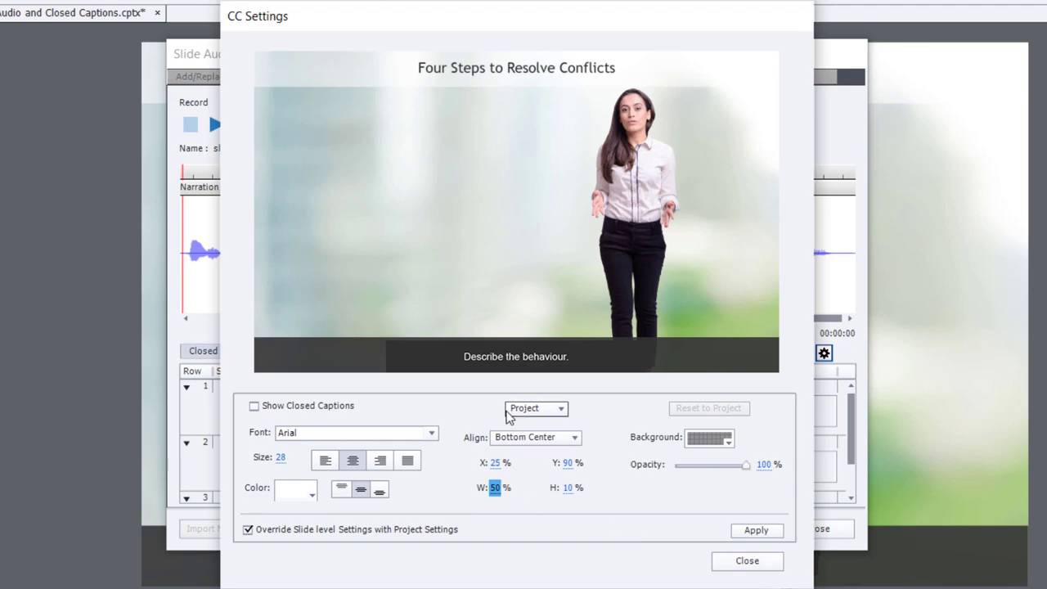
click(254, 407)
click(750, 533)
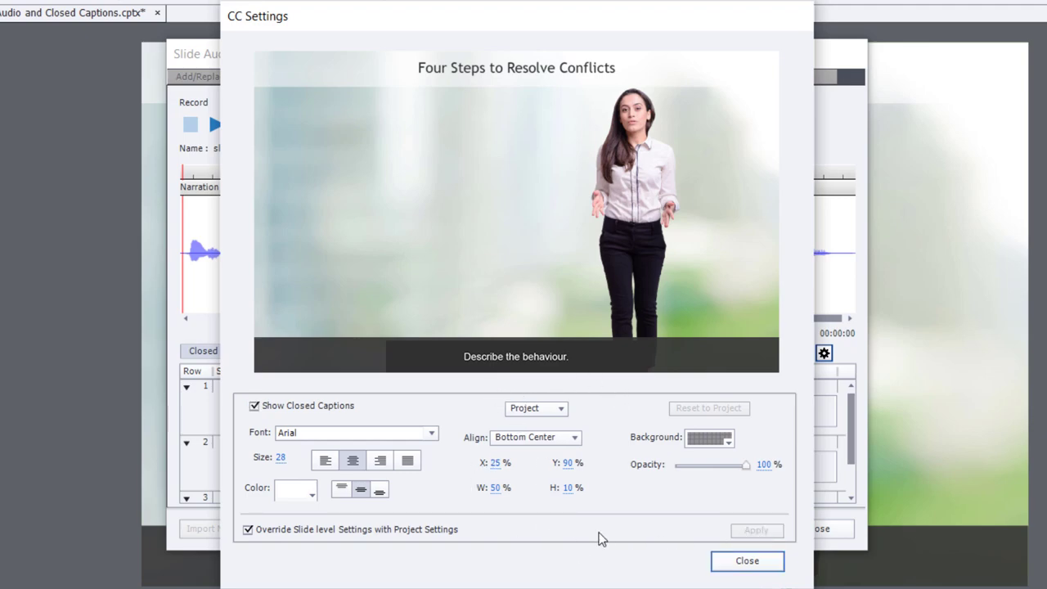
click(747, 561)
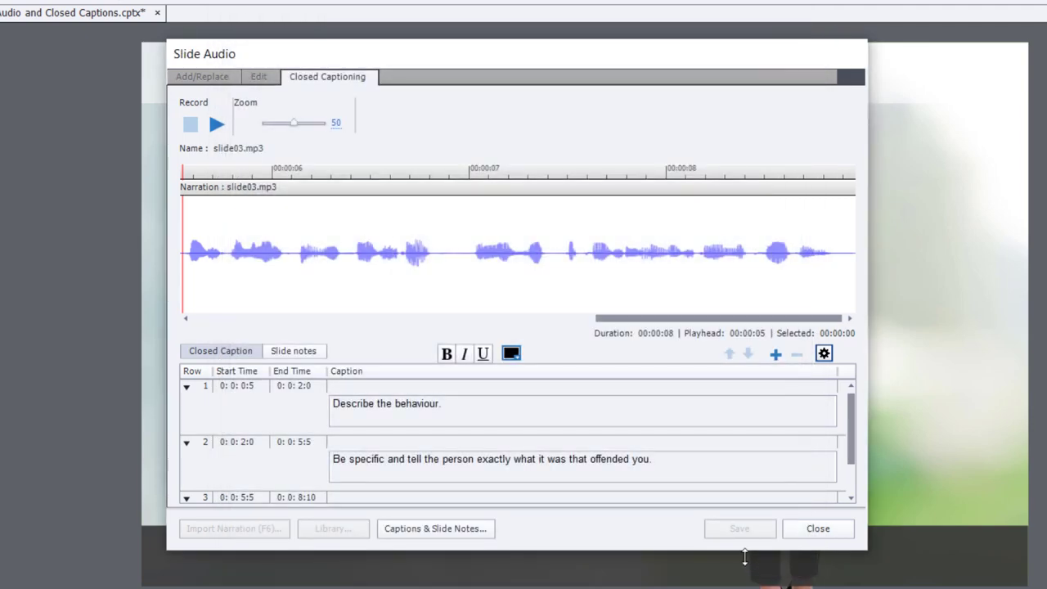
Close Slide Audio, return to slide 2, and marquee-select its four green step boxes.
click(826, 530)
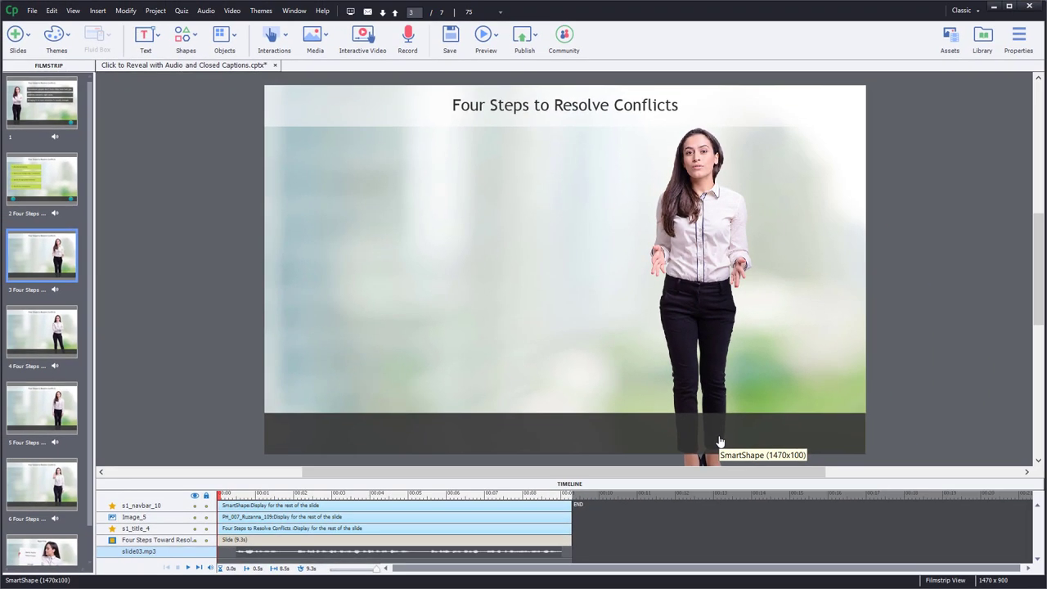
click(46, 177)
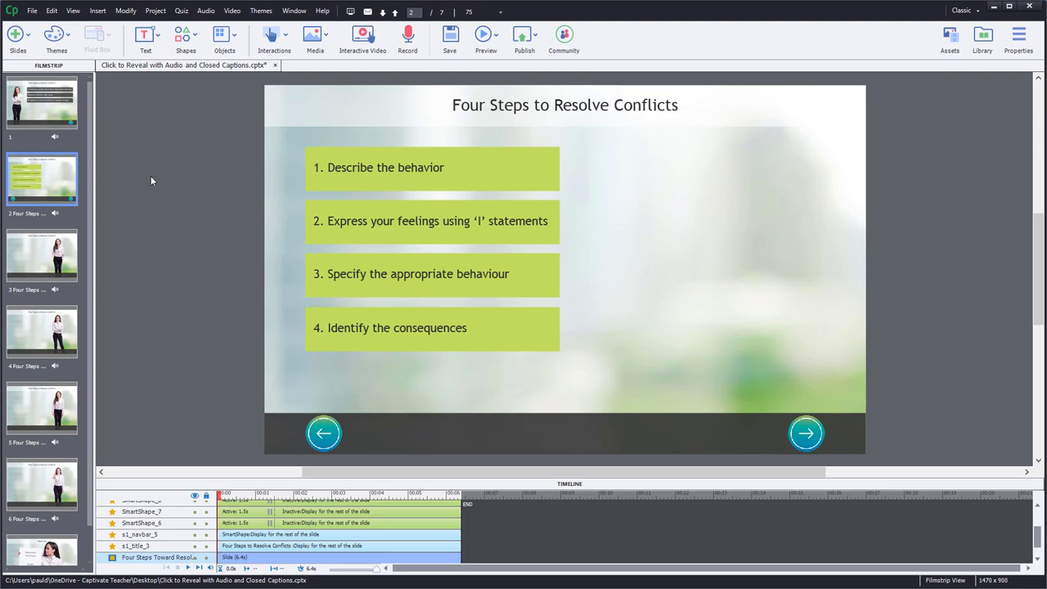
drag(282, 183, 609, 358)
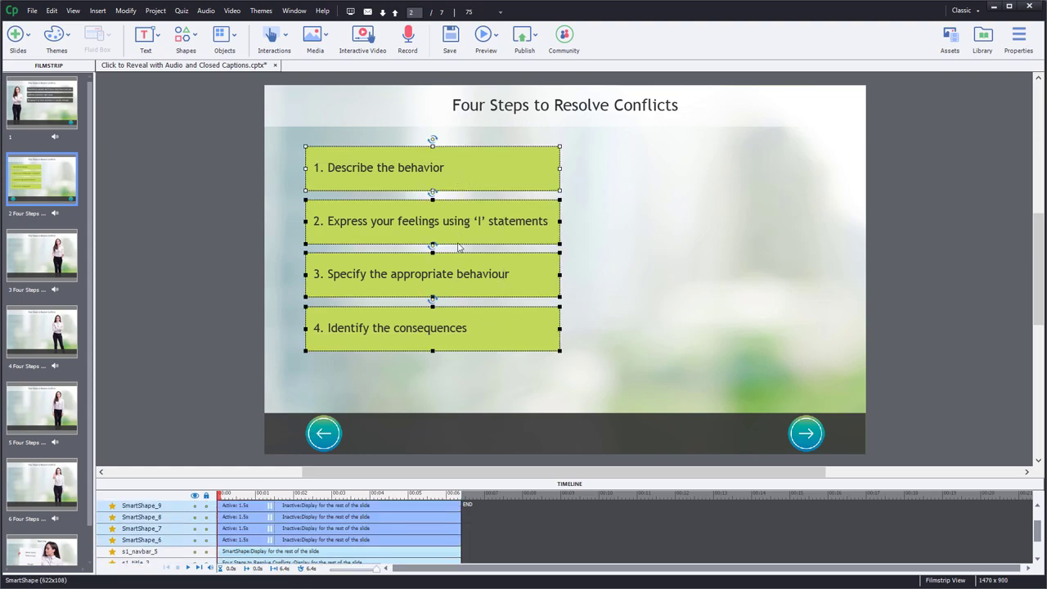
Set the step boxes' On Success action to Jump to slide, targeting slide 3.
click(1019, 39)
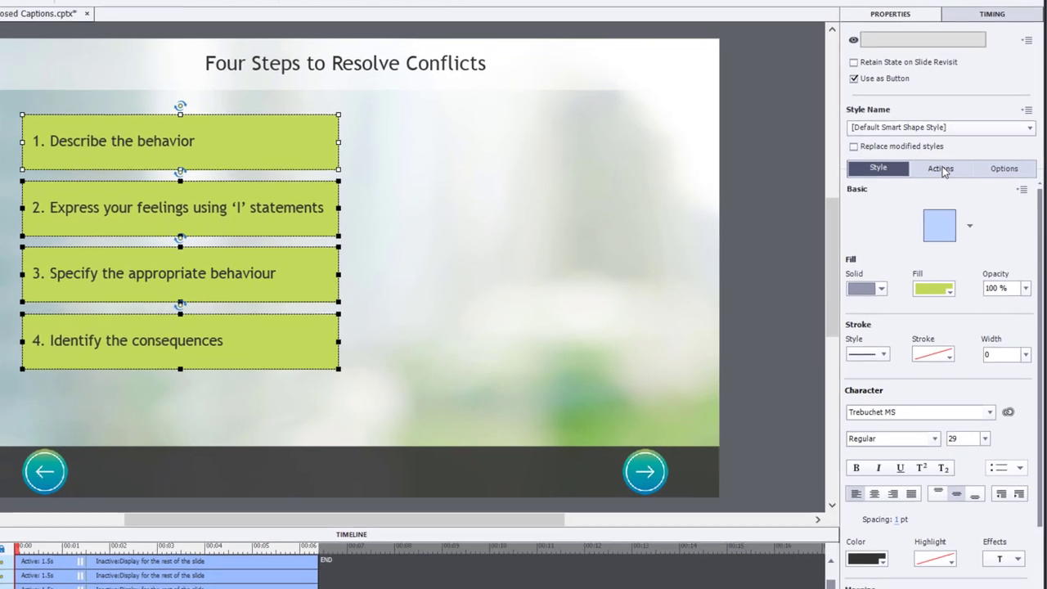
click(961, 188)
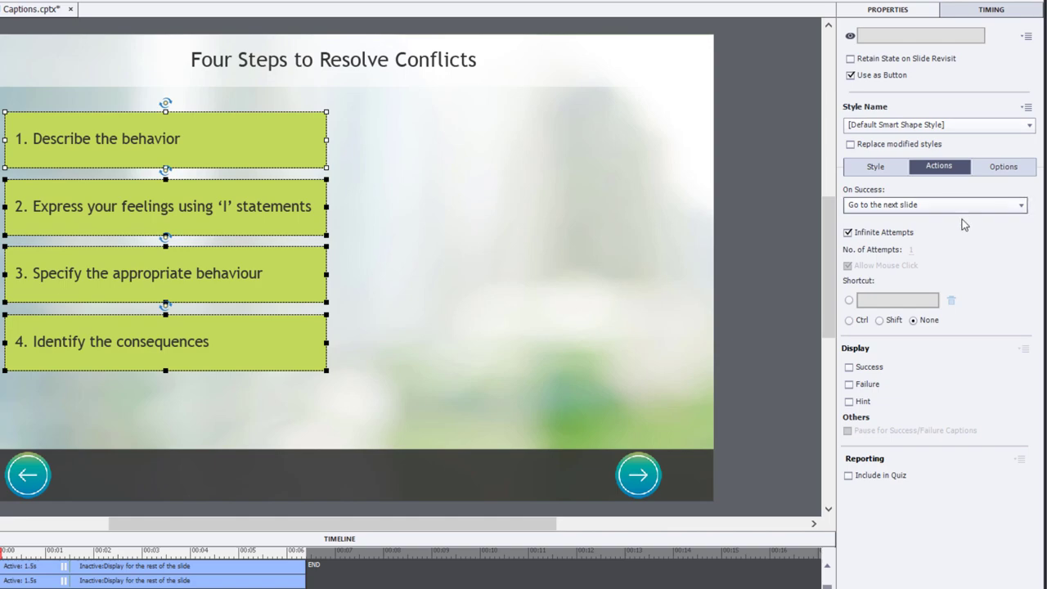
click(910, 206)
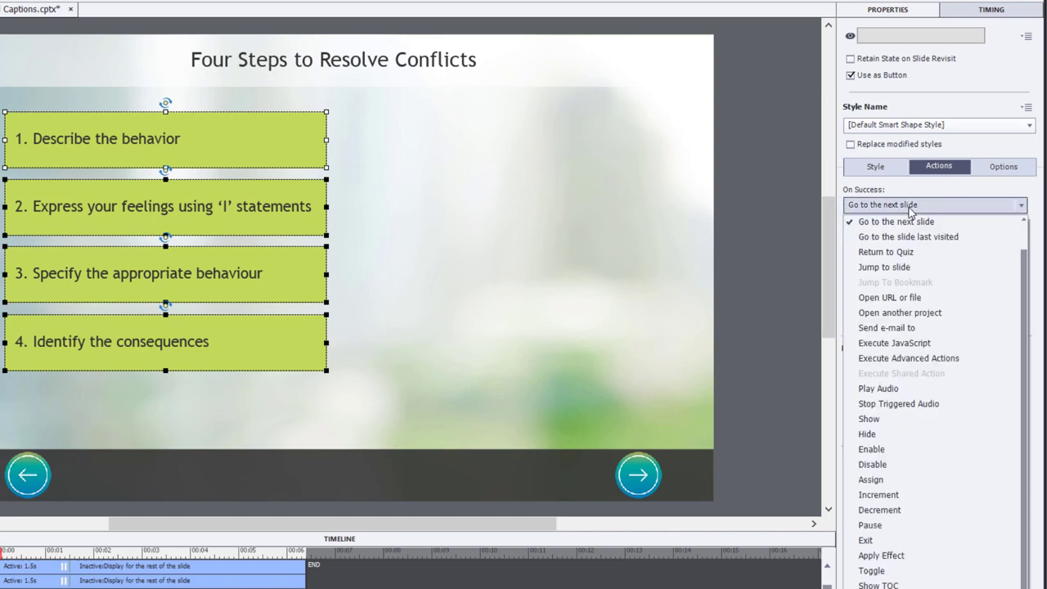
click(910, 268)
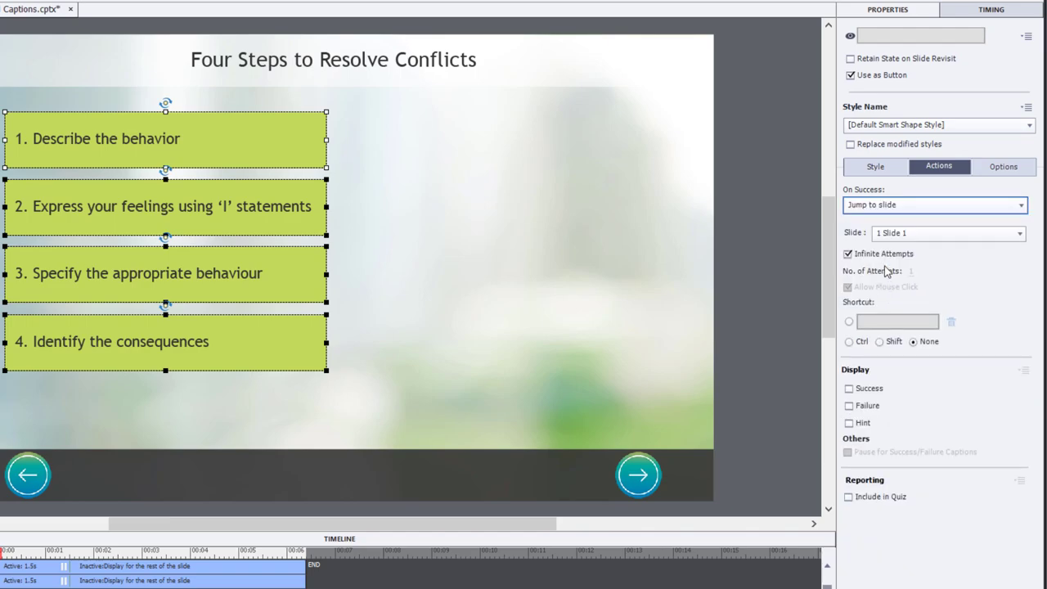
click(919, 235)
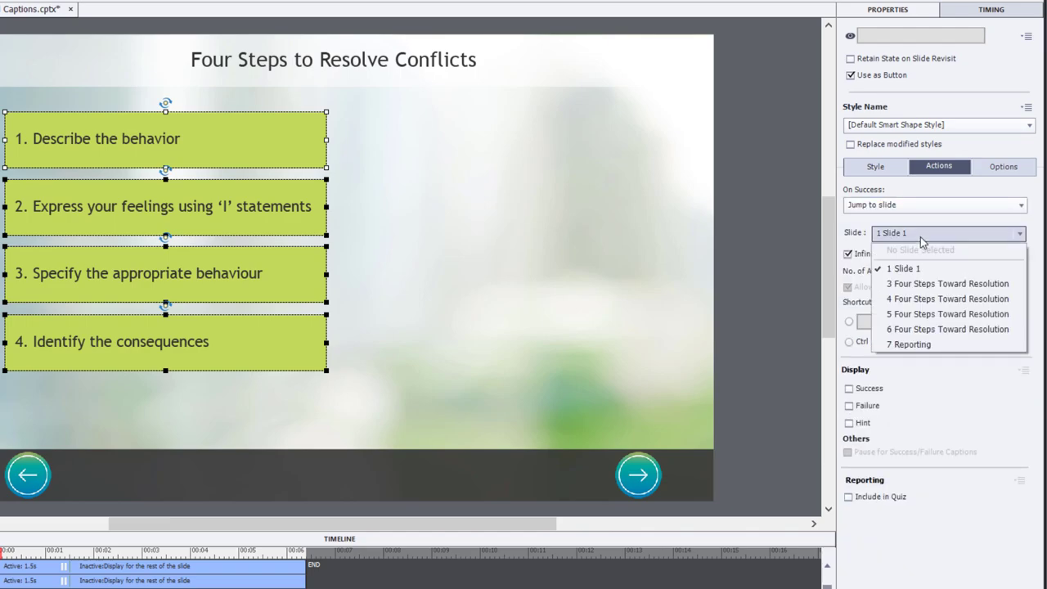
click(926, 284)
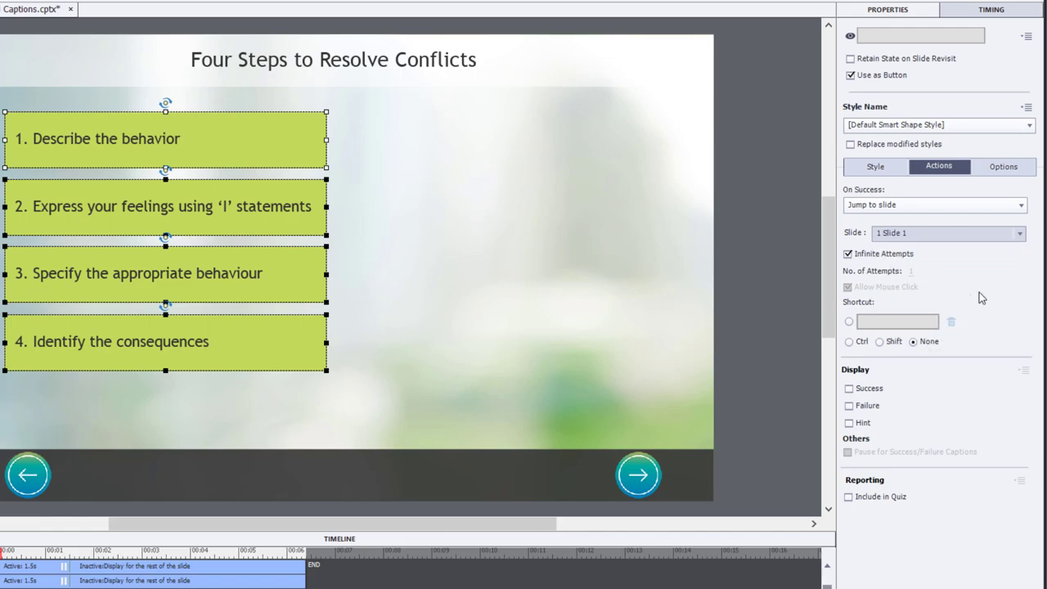
Check step 2's target, then point step 3 to slide 5 and step 4 to slide 6.
click(246, 397)
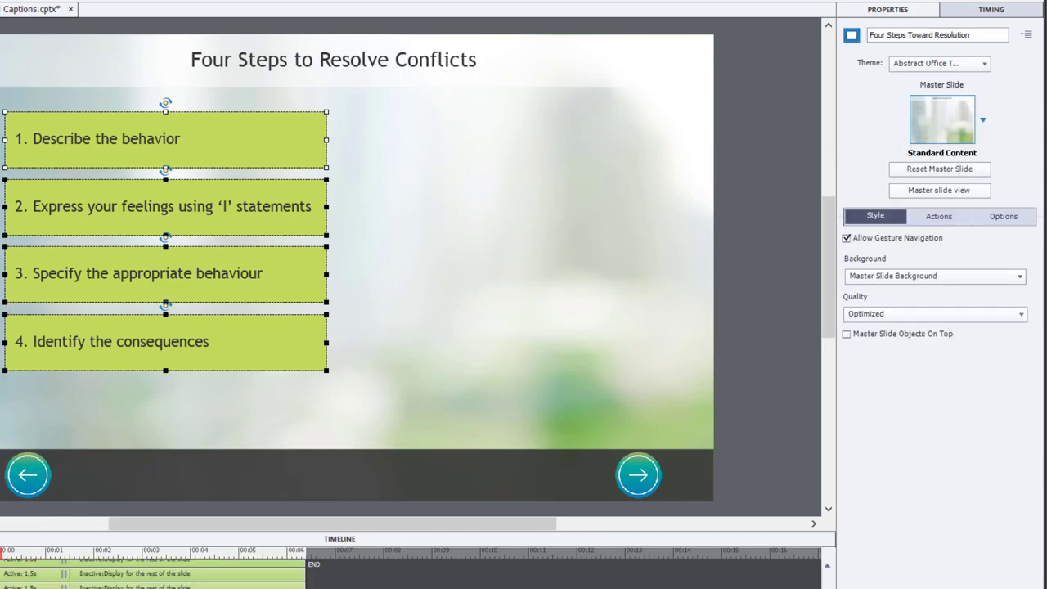
click(77, 211)
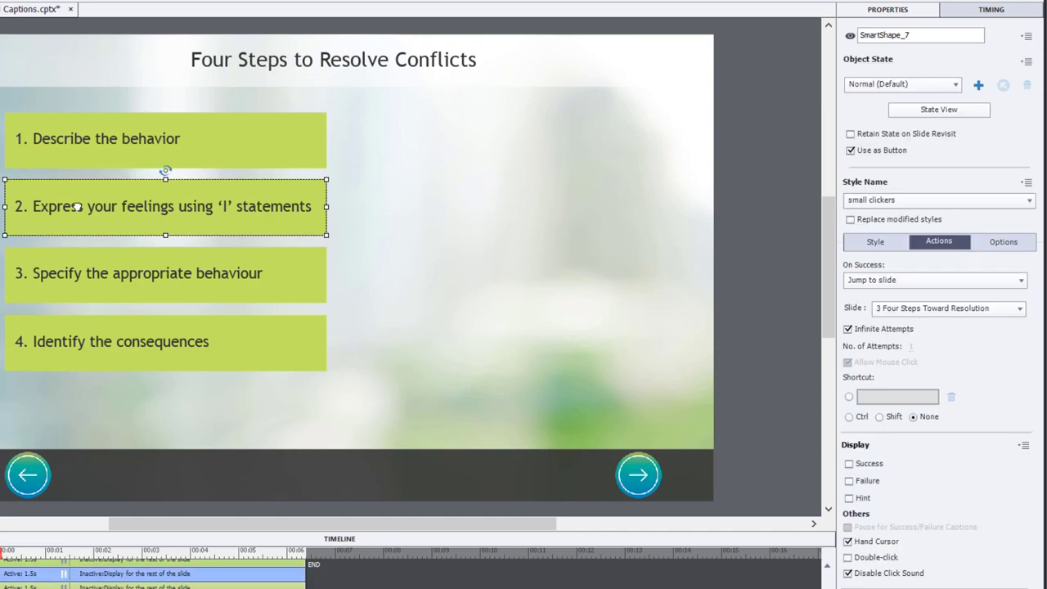
click(886, 315)
click(920, 360)
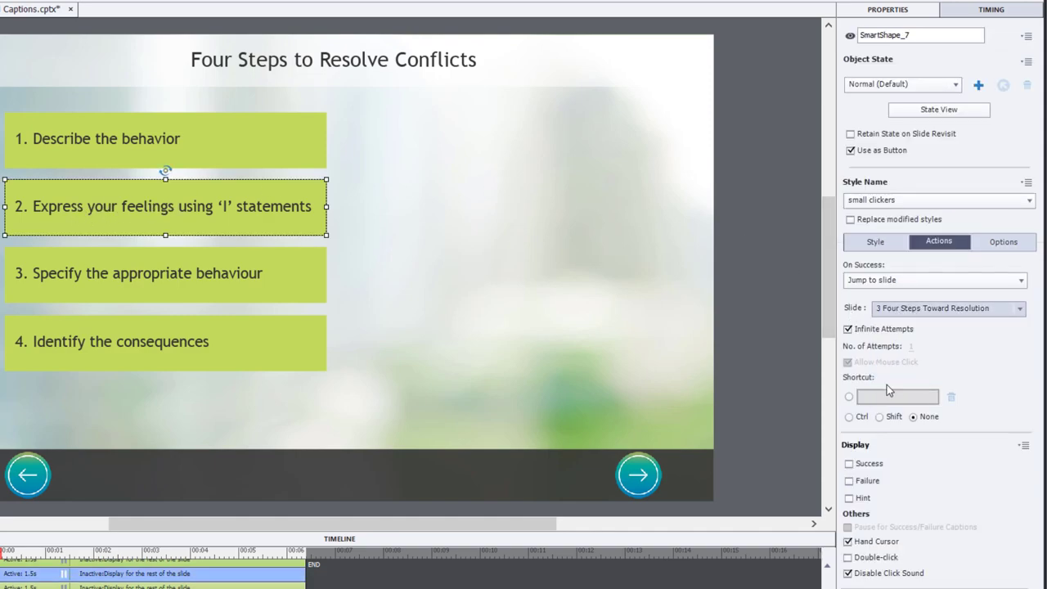
click(184, 288)
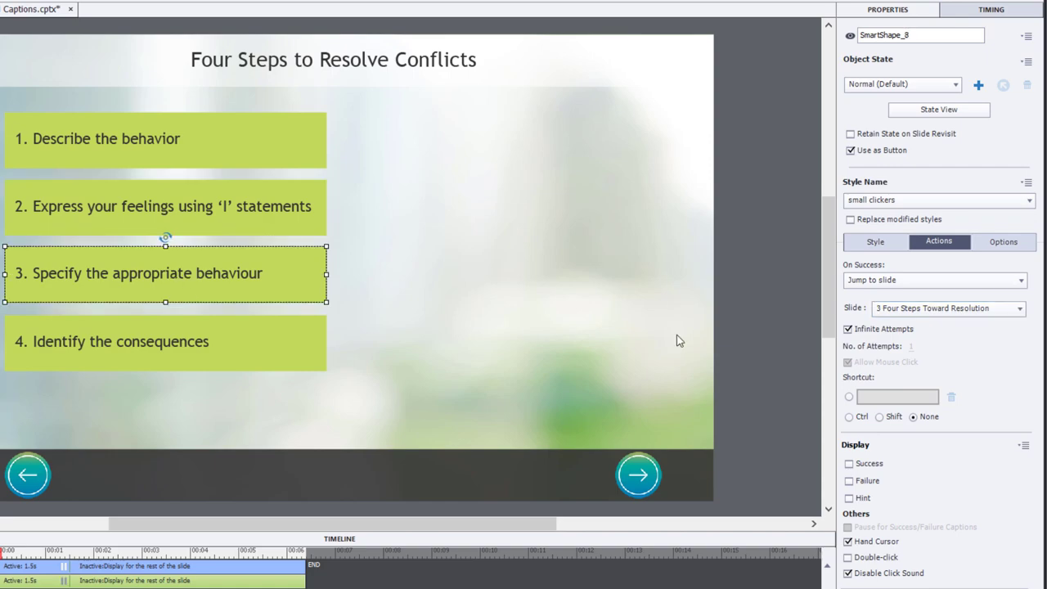
click(904, 316)
click(914, 402)
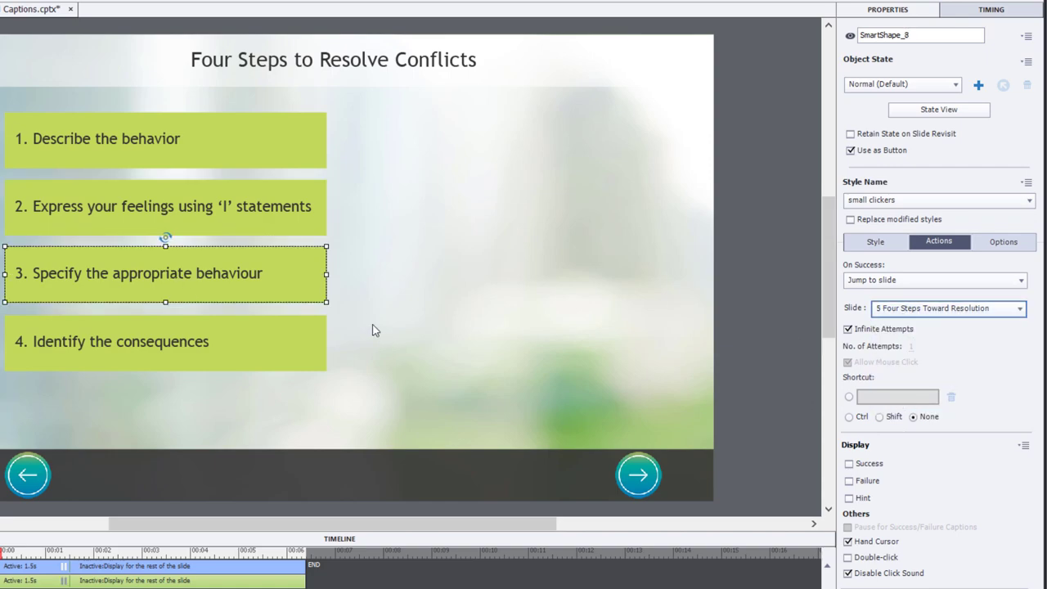
click(253, 333)
click(947, 311)
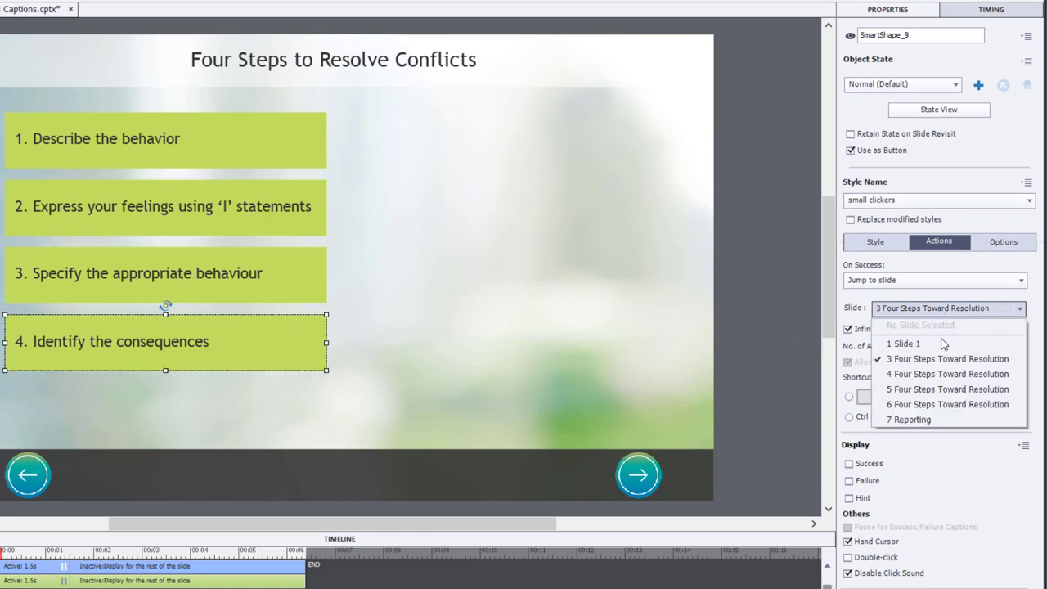
click(938, 404)
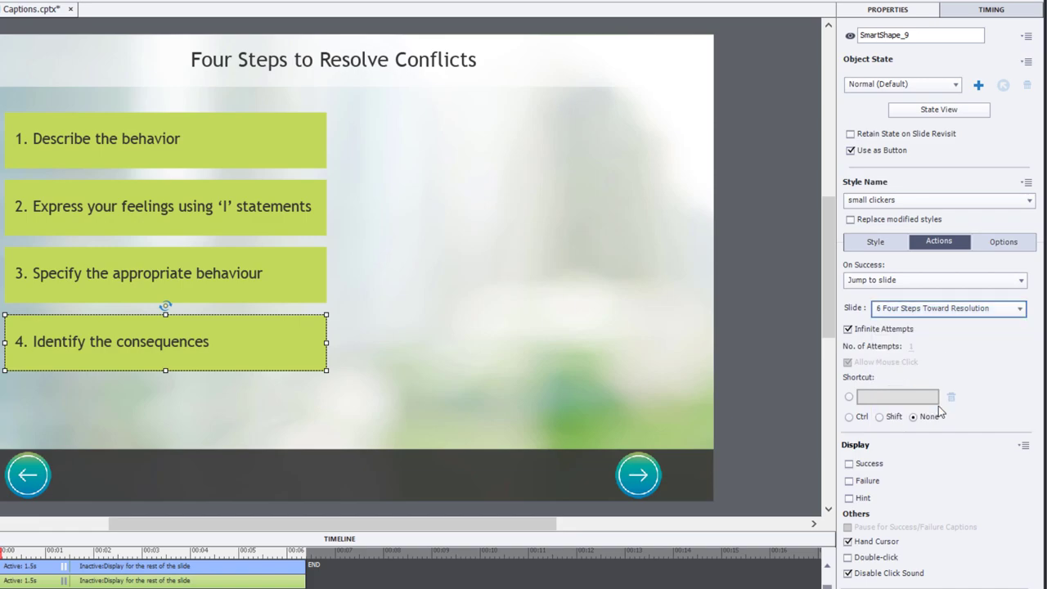
Set both arrows' On Success action to Jump to slide, leaving the back arrow on slide 1.
click(29, 479)
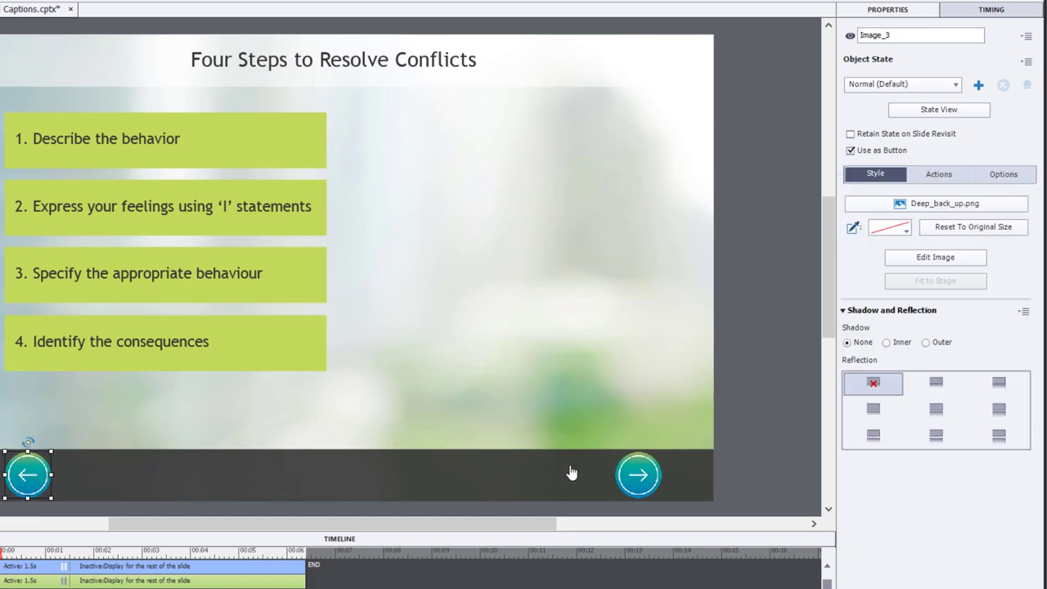
shift+click(642, 486)
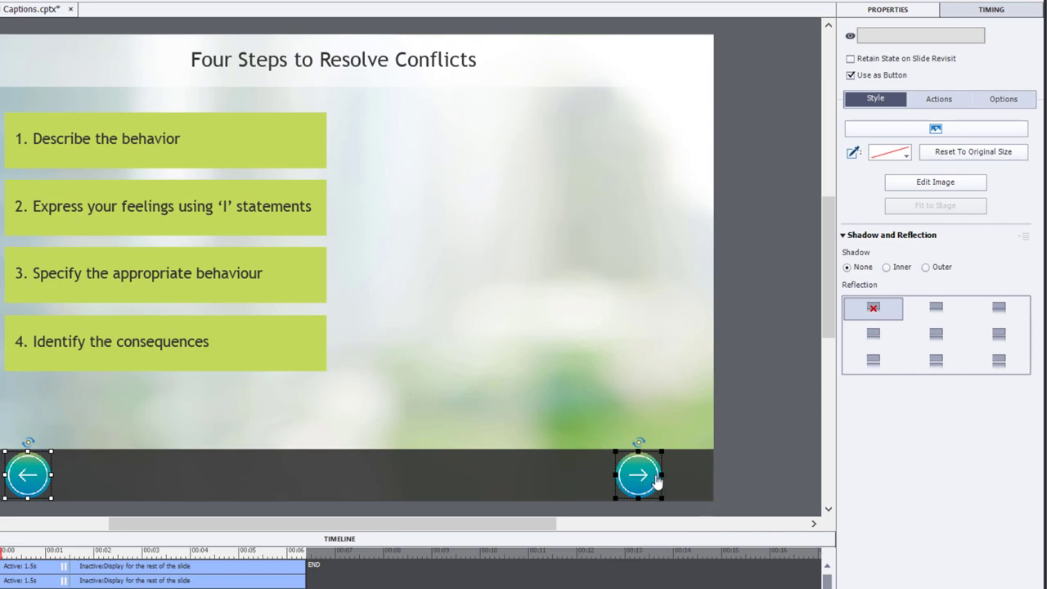
click(938, 99)
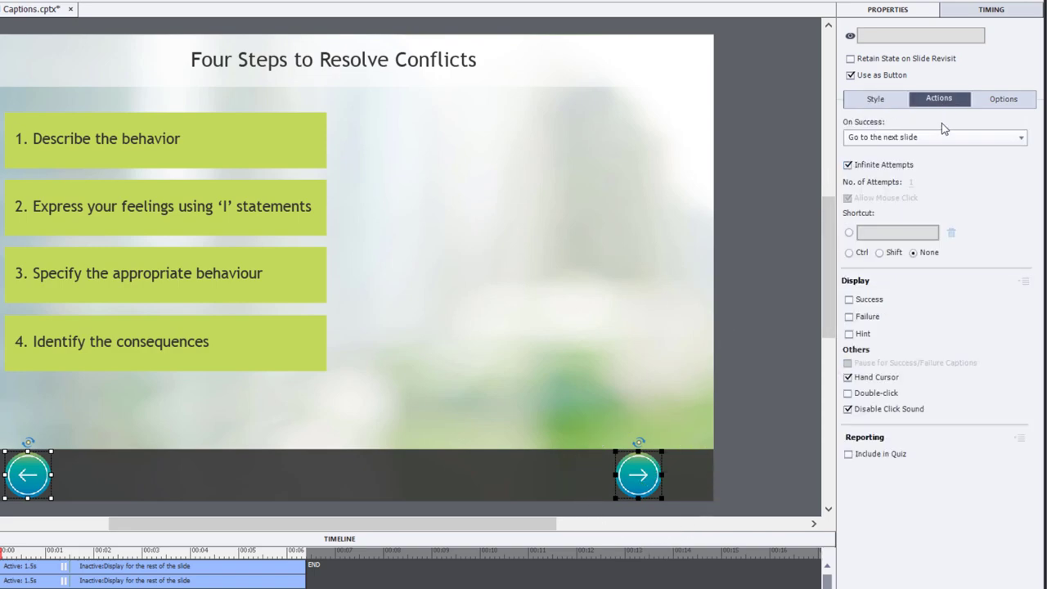
click(928, 137)
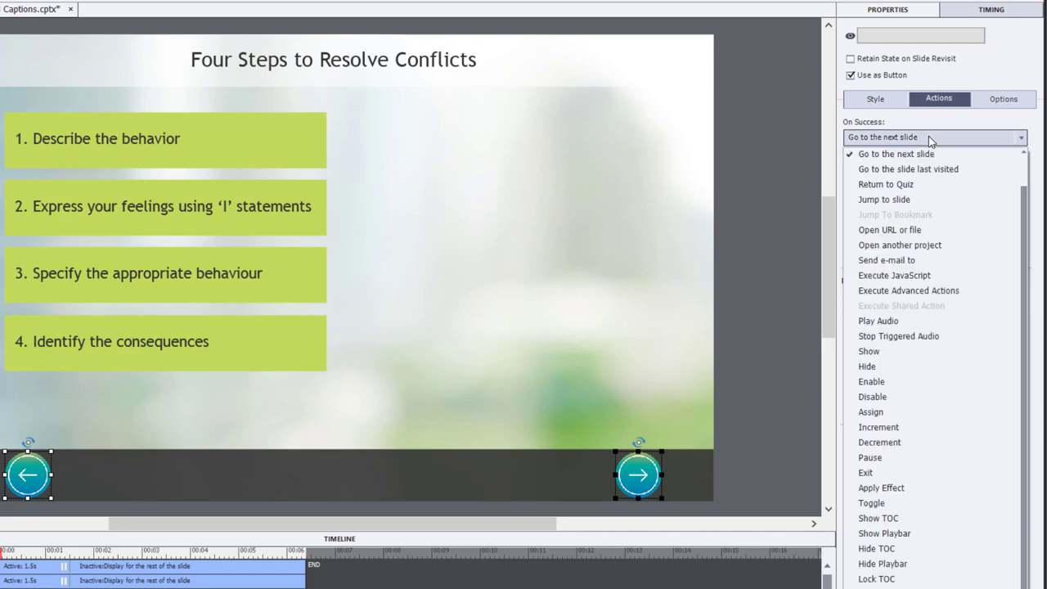
click(925, 198)
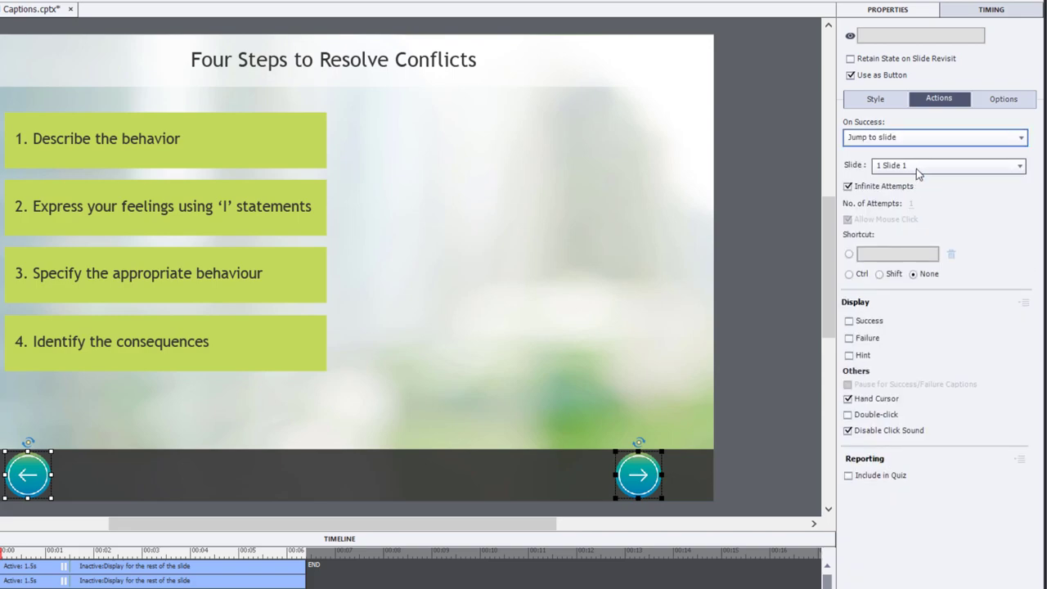
Point the forward arrow alone to slide 7, Reporting.
click(715, 459)
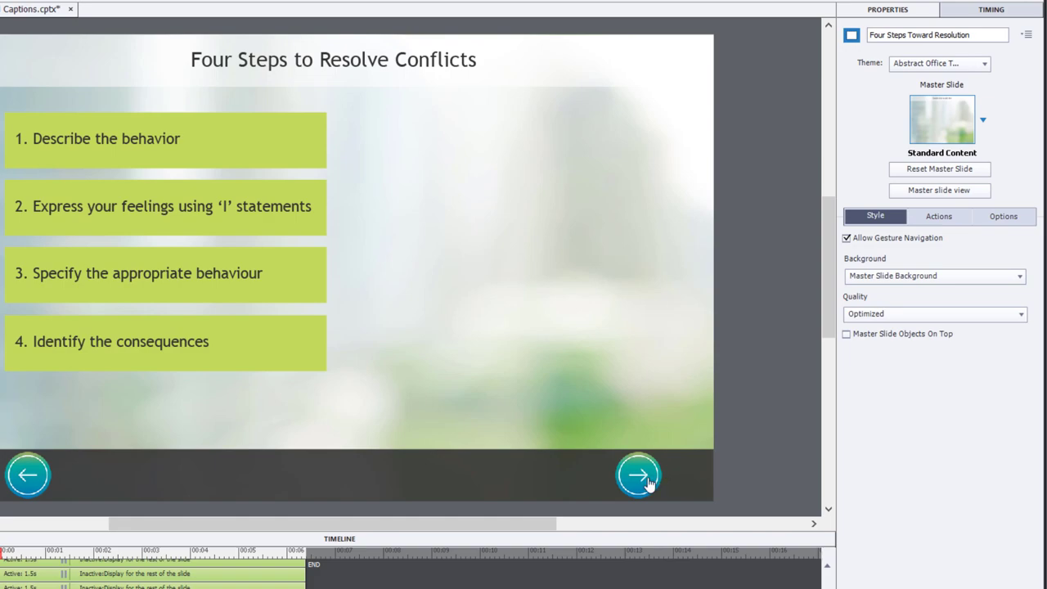
click(648, 482)
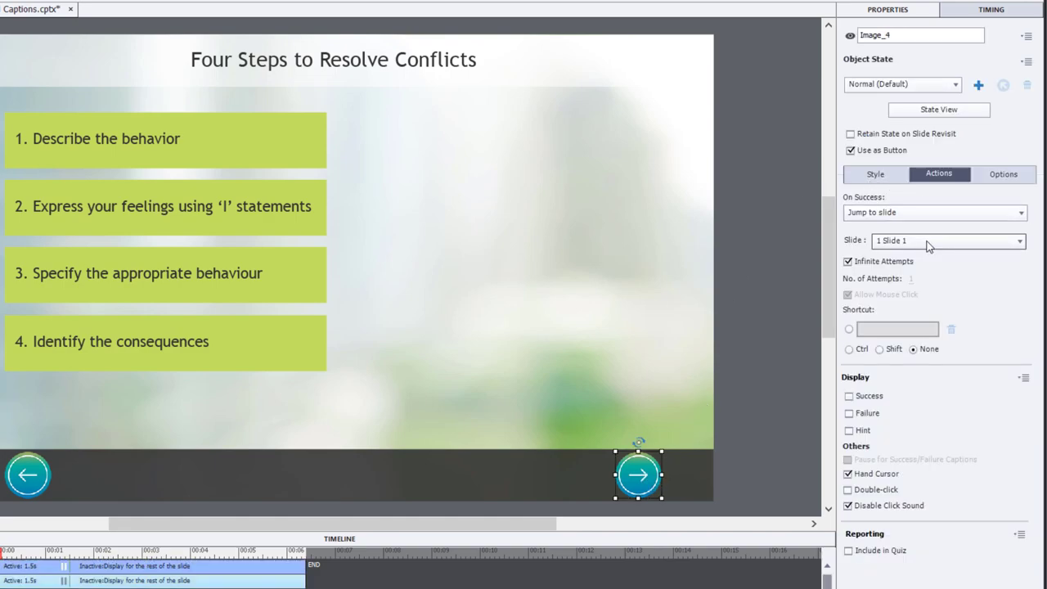
click(928, 242)
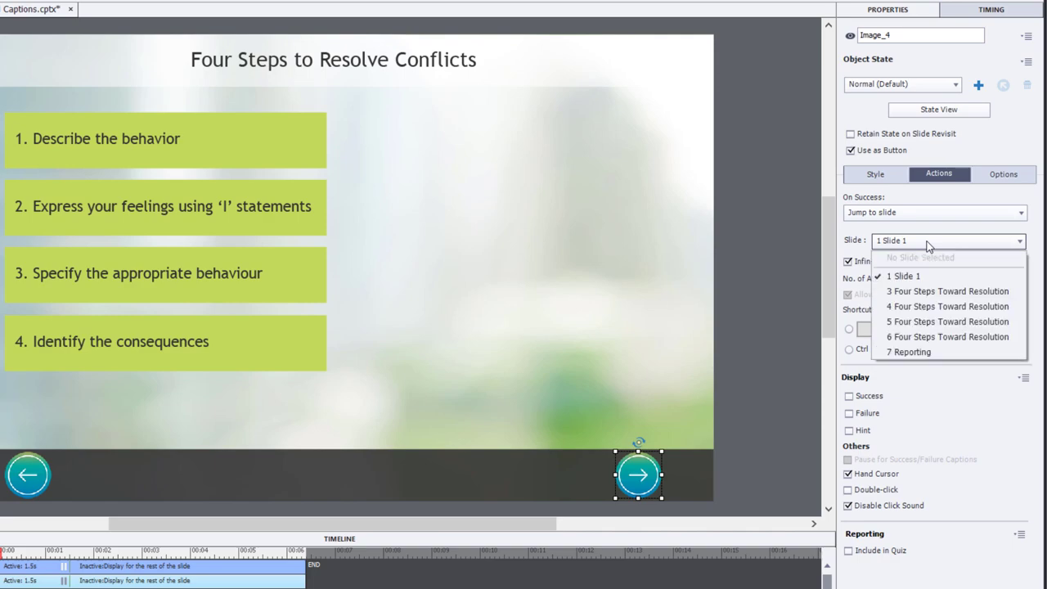
click(925, 353)
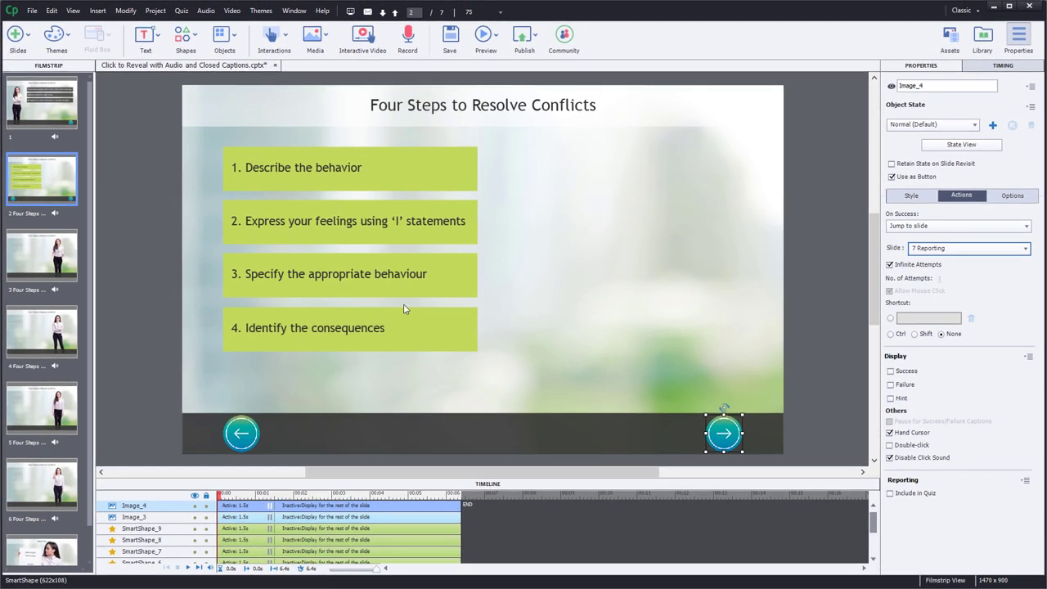
Select and copy both navigation arrows and the four step boxes on slide 2.
shift+click(241, 433)
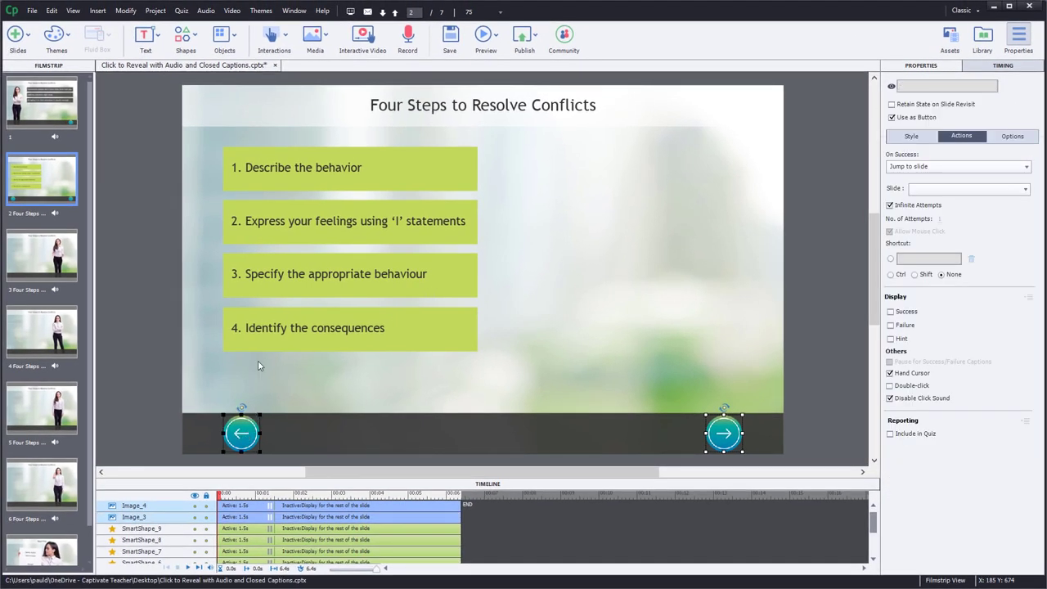
shift+click(262, 327)
shift+click(275, 283)
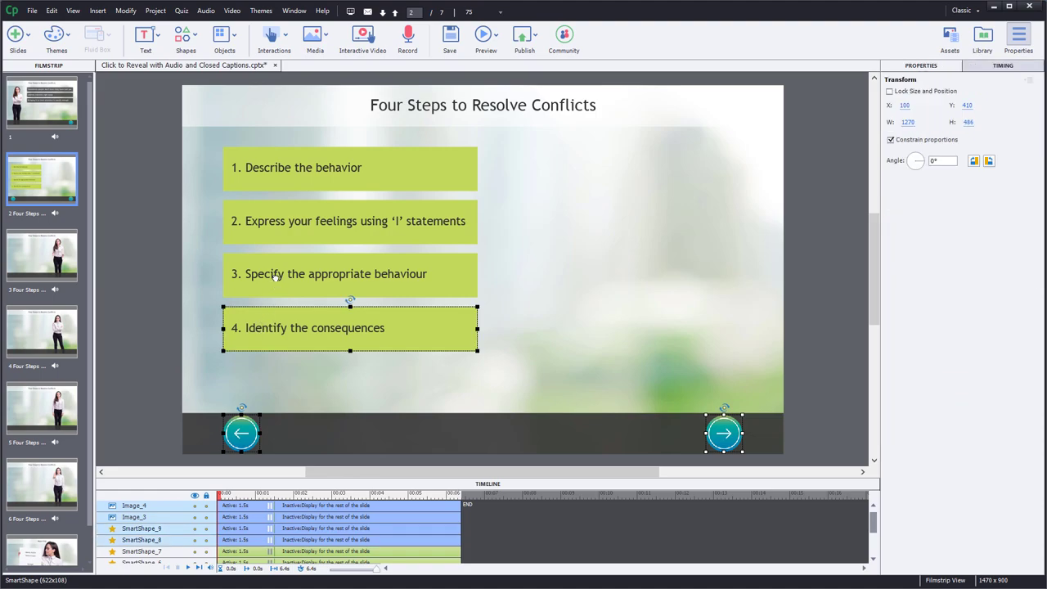
shift+click(288, 222)
shift+click(292, 175)
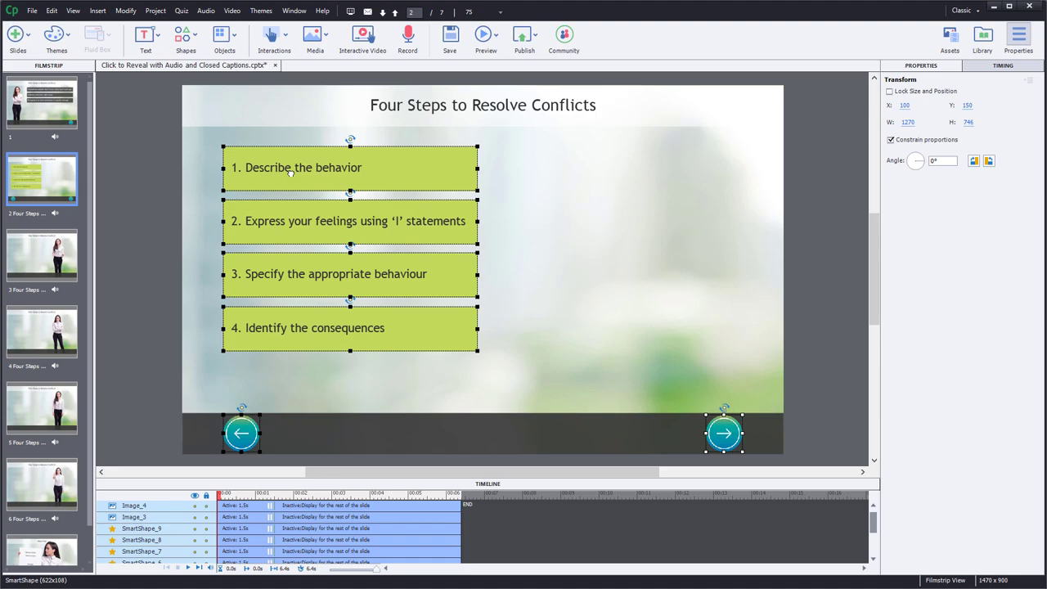
key(ctrl+c)
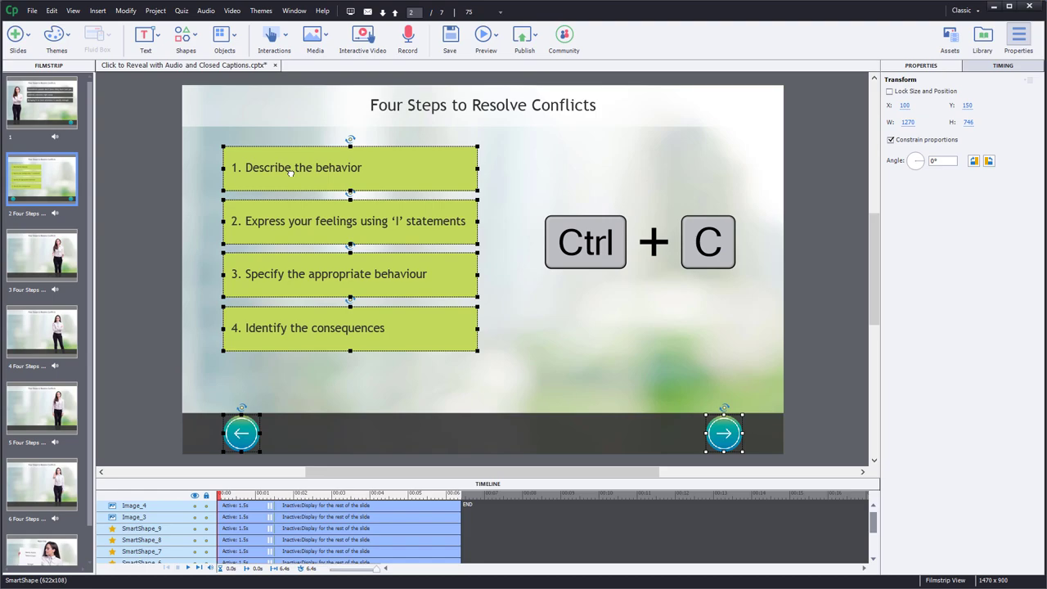
Paste the step boxes and arrows onto slides 3, 4, 5 and 6.
click(37, 259)
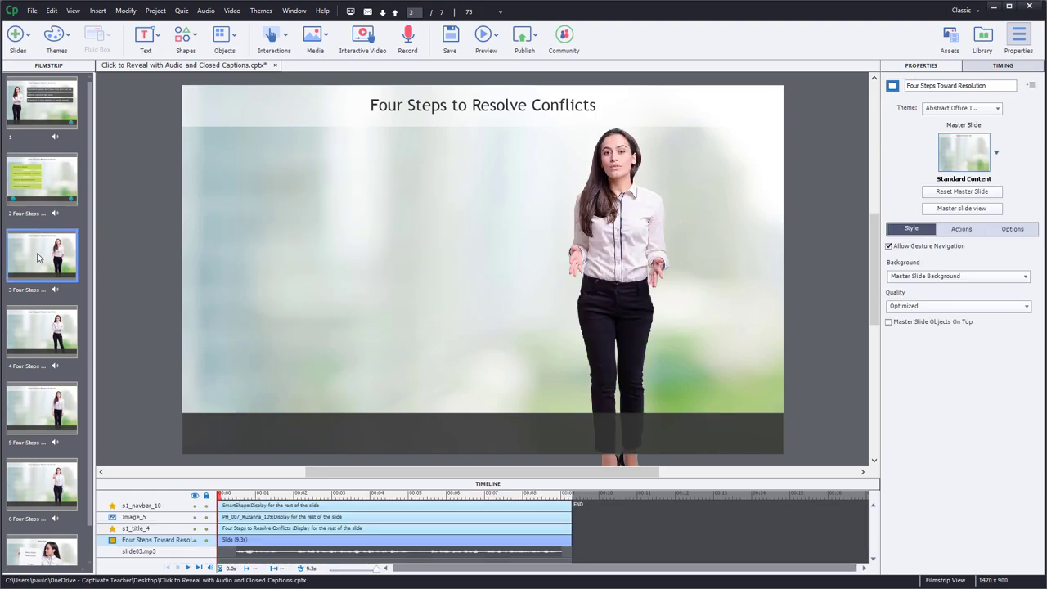
key(ctrl+v)
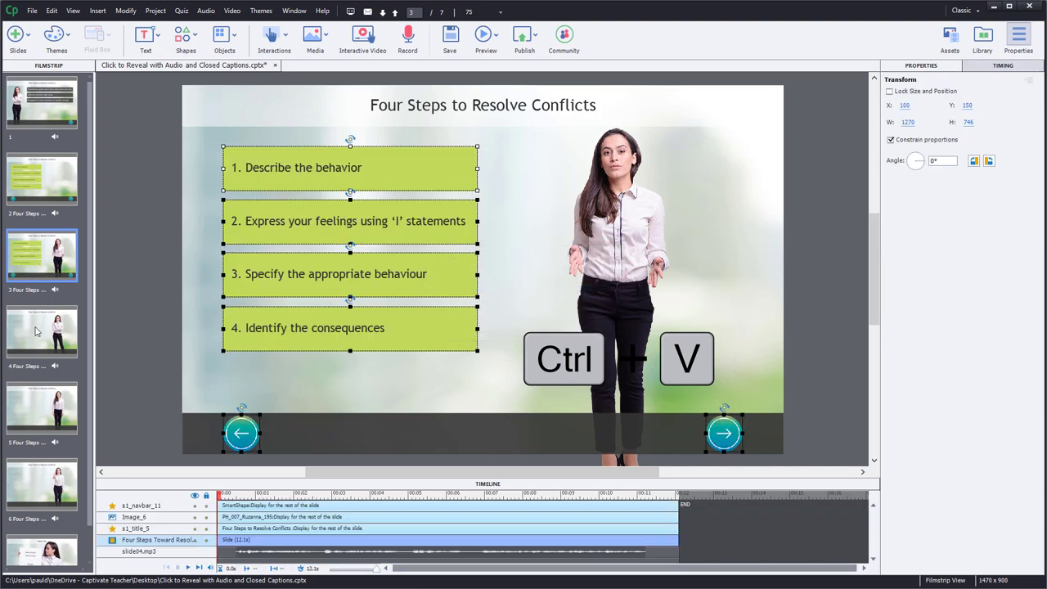
click(37, 330)
key(ctrl+v)
click(39, 407)
key(ctrl+v)
click(39, 472)
key(ctrl+v)
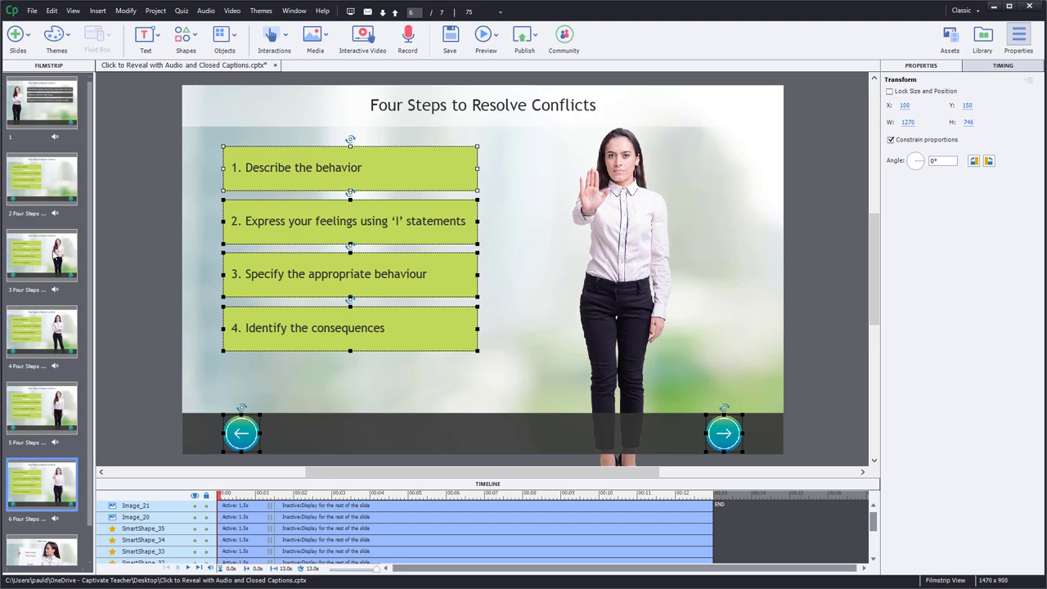
On slide 3, check the jump targets of the next and back arrows and step boxes 4, 3, 2 and 1.
click(55, 255)
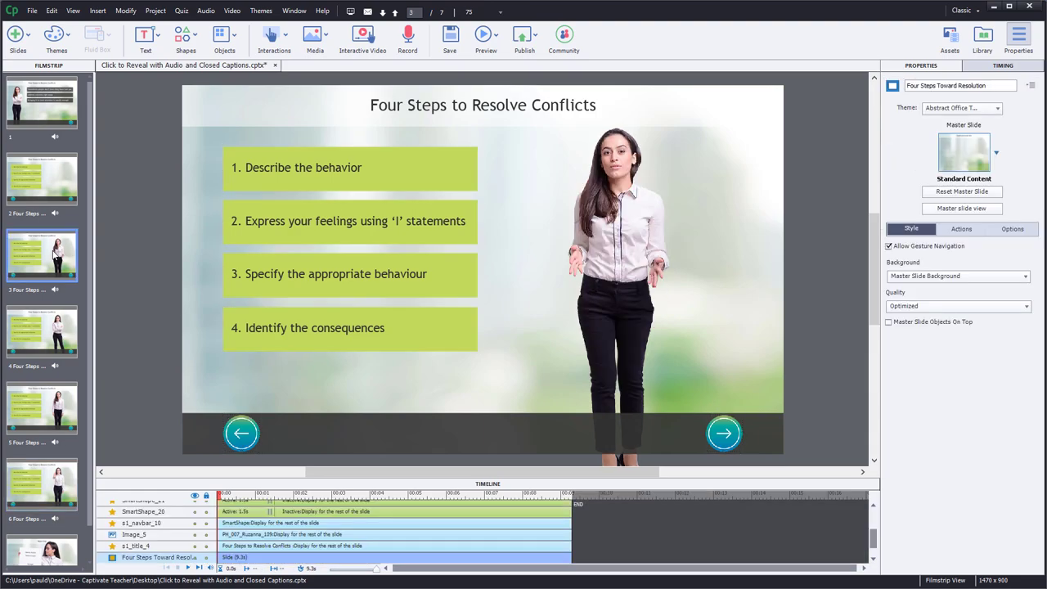
click(725, 433)
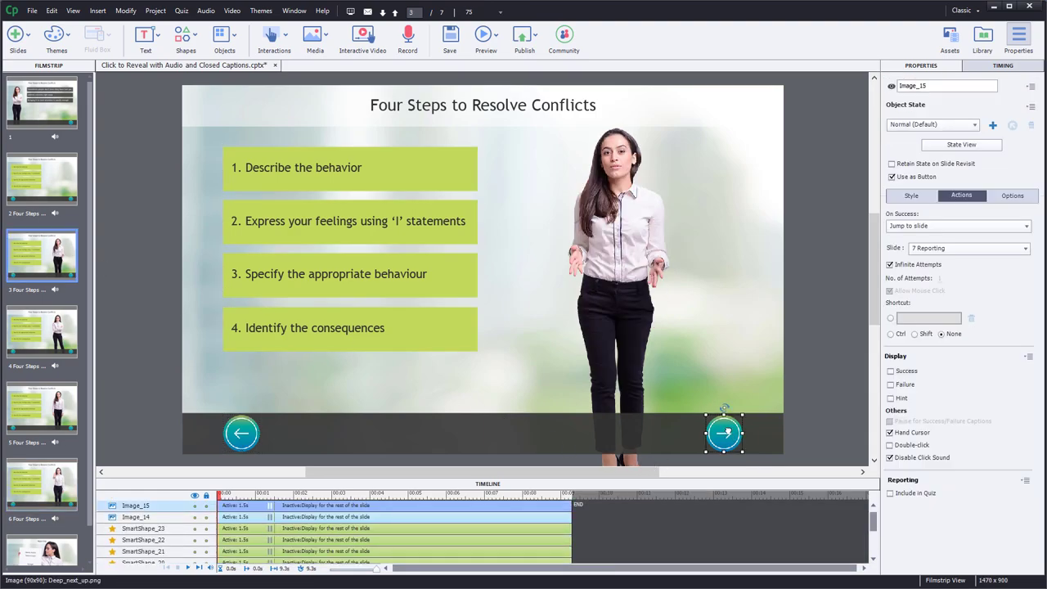
click(241, 433)
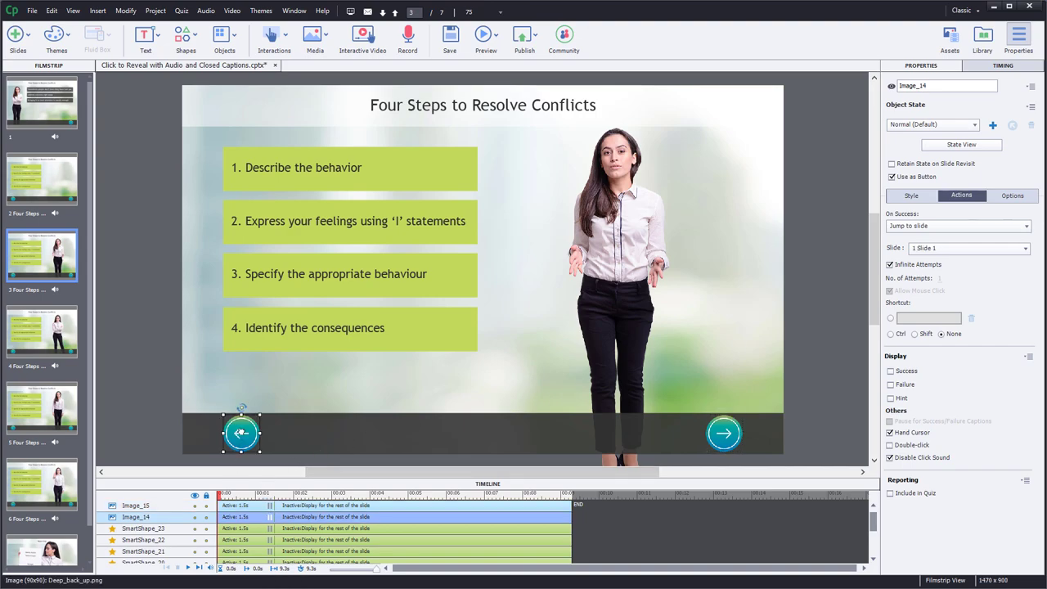
click(333, 328)
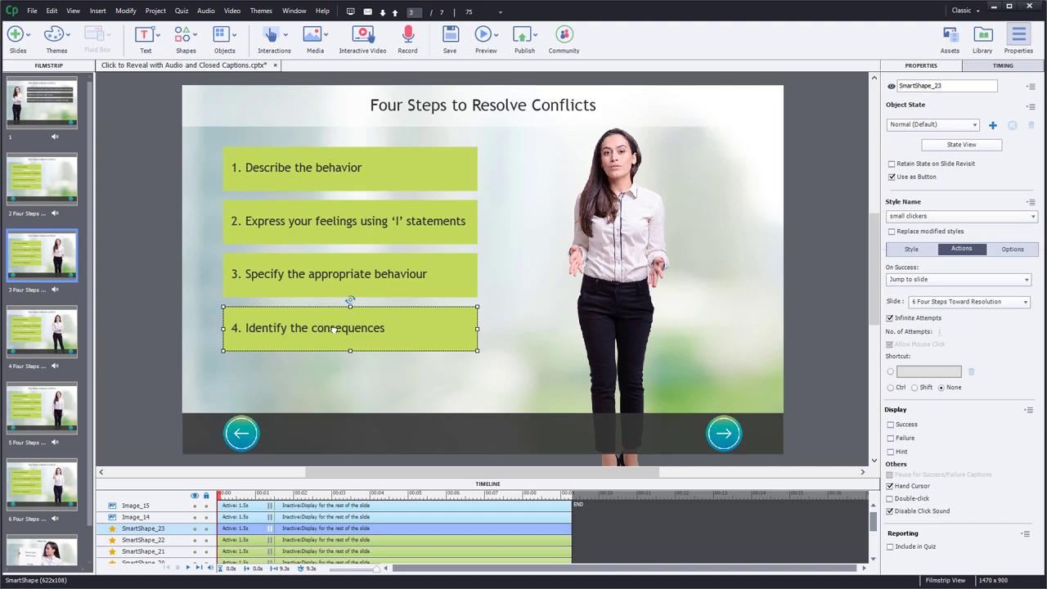
click(344, 276)
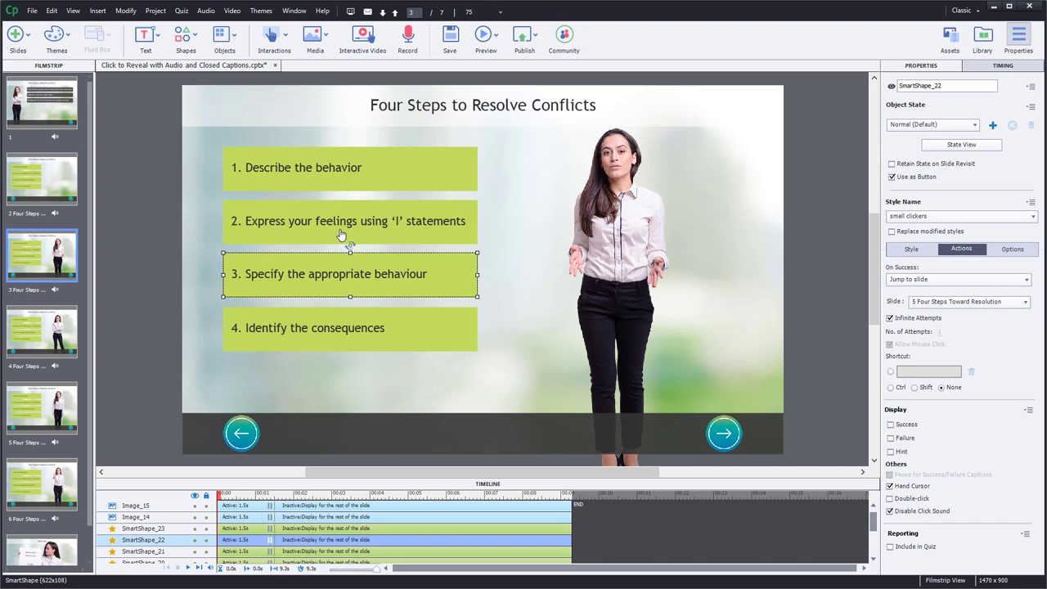
click(341, 233)
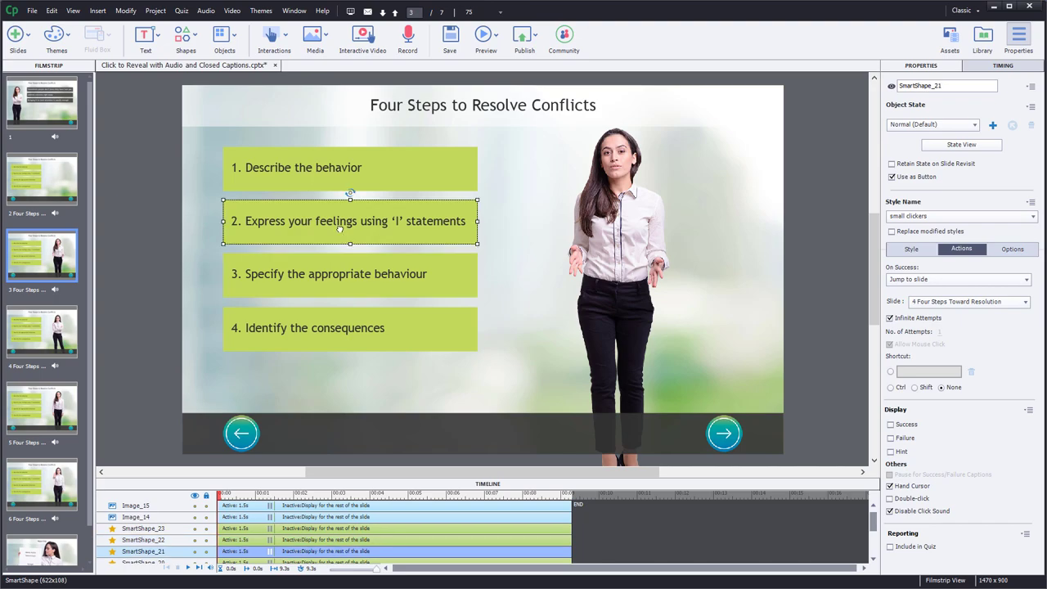
click(384, 175)
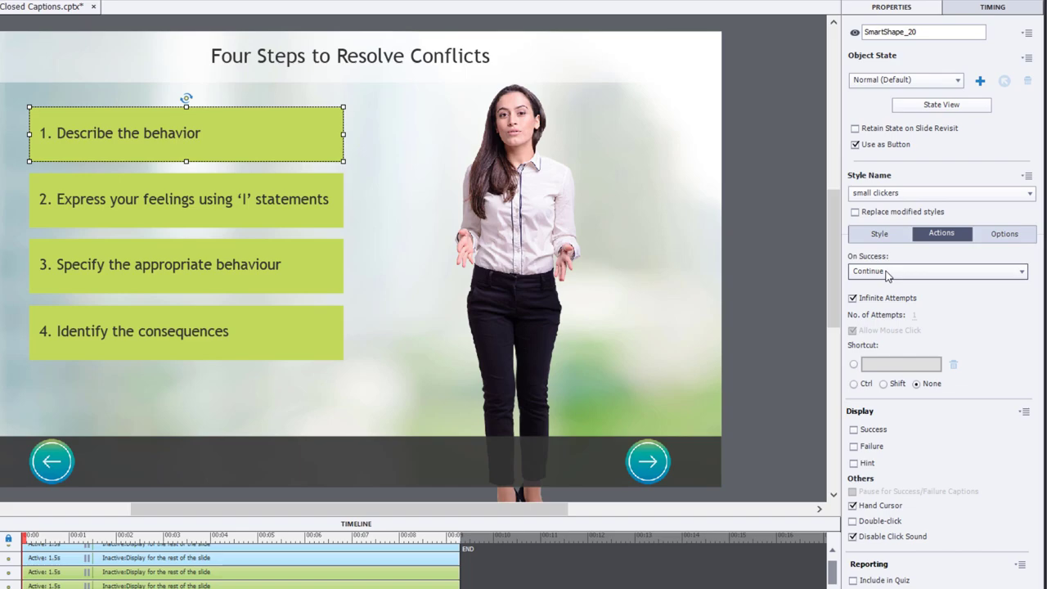
Turn off Use as Button for slide 3's step 1 box and give it a dark fill with white text.
click(854, 145)
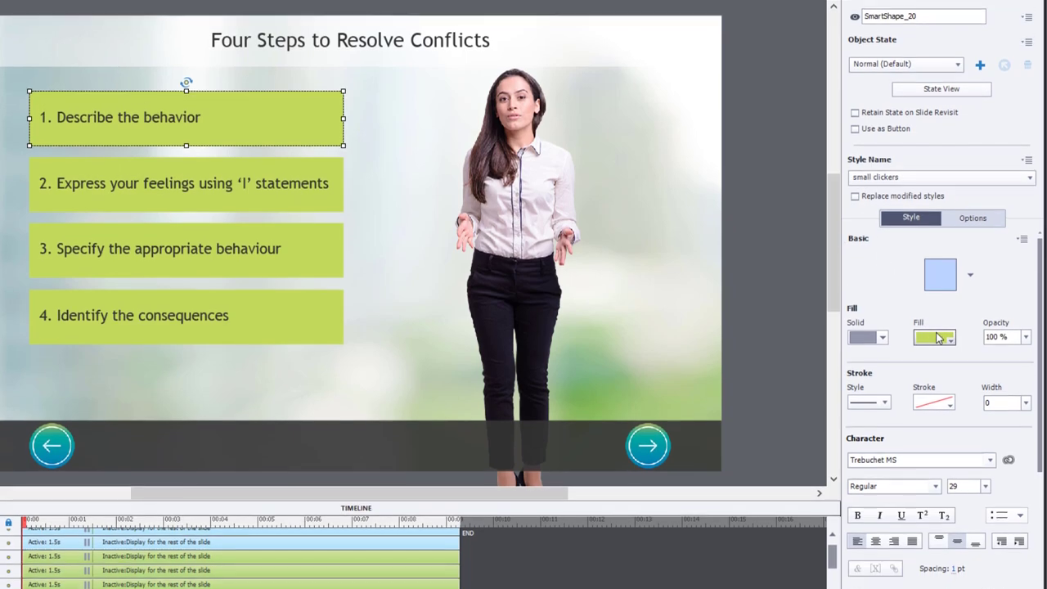
click(934, 352)
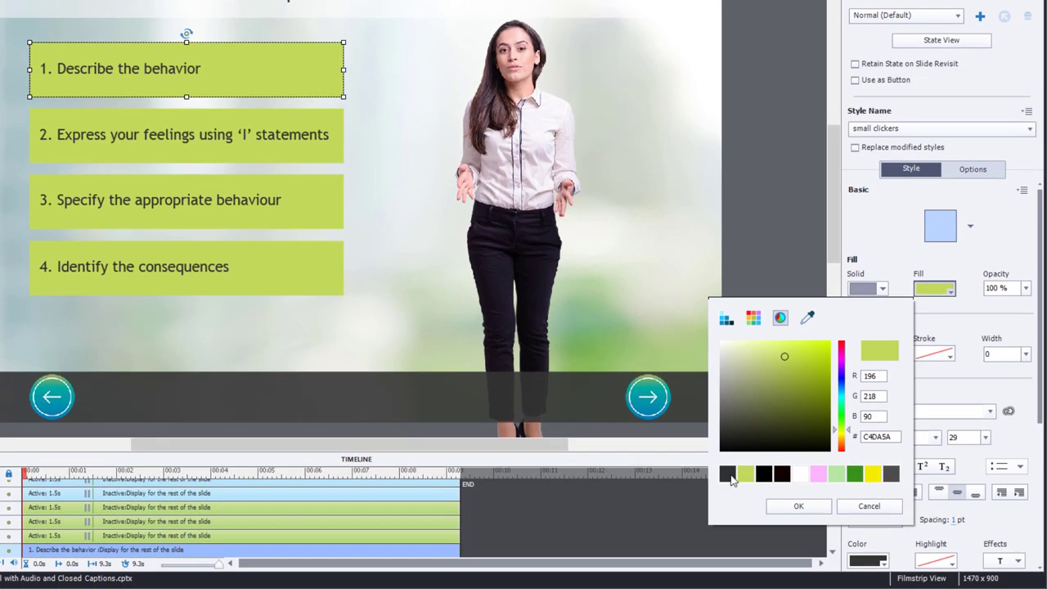
click(728, 474)
click(868, 561)
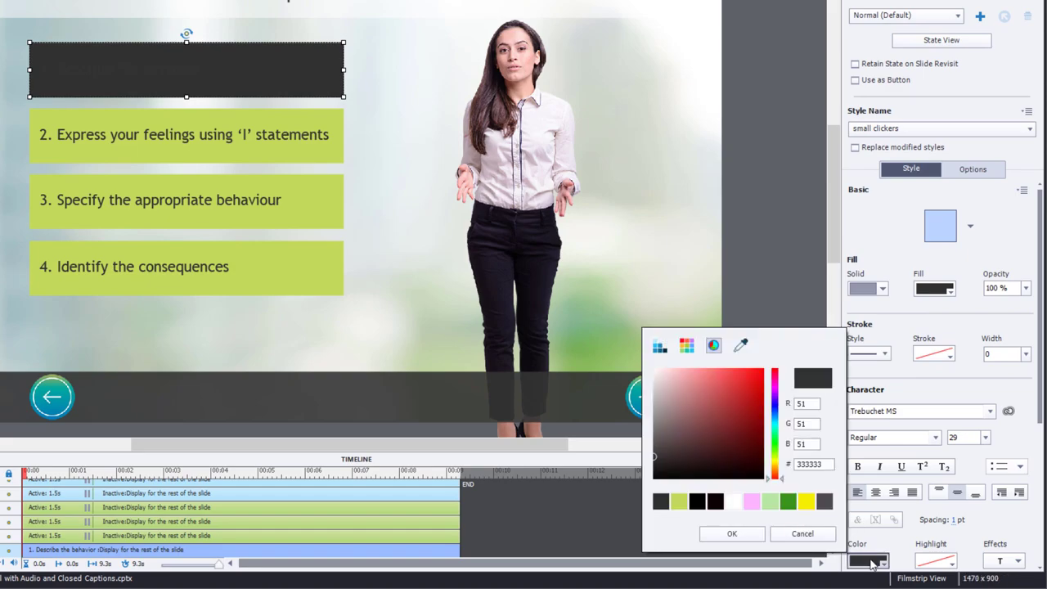
click(734, 501)
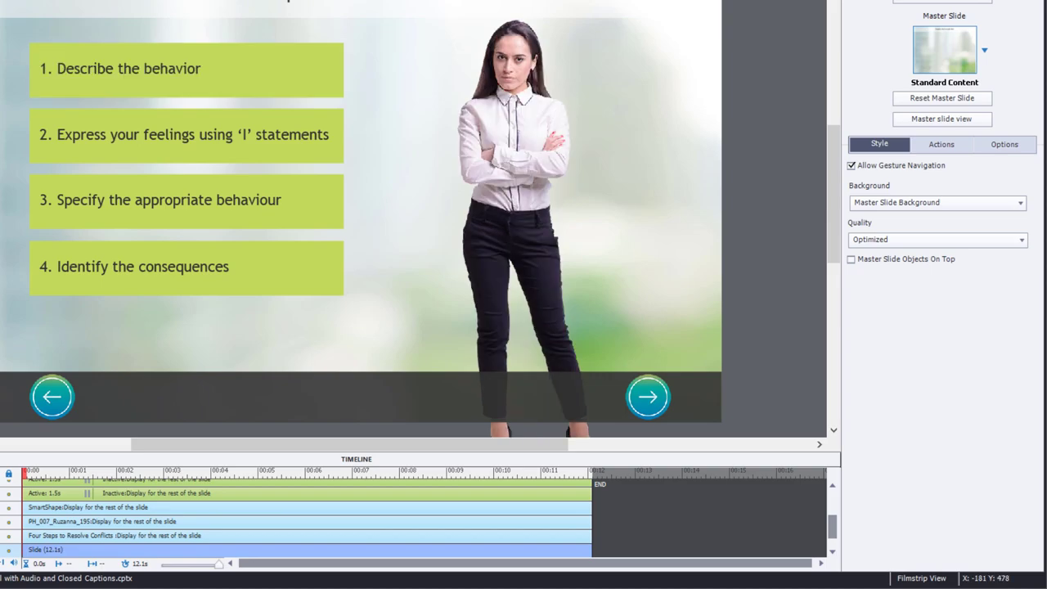
Make slide 4's step 2 box a non-button with a dark fill and white text.
click(184, 155)
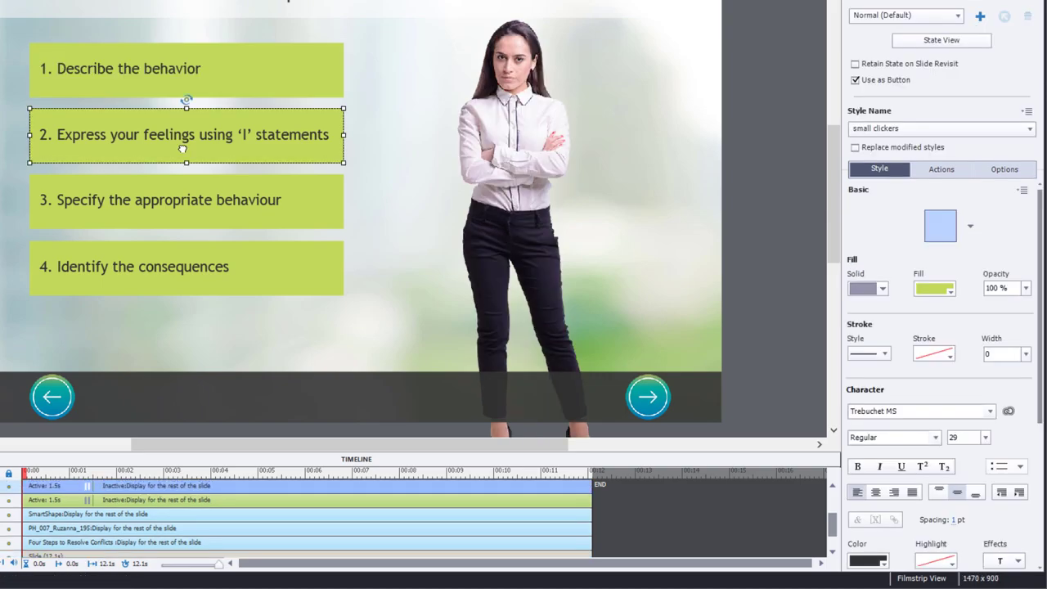
click(855, 80)
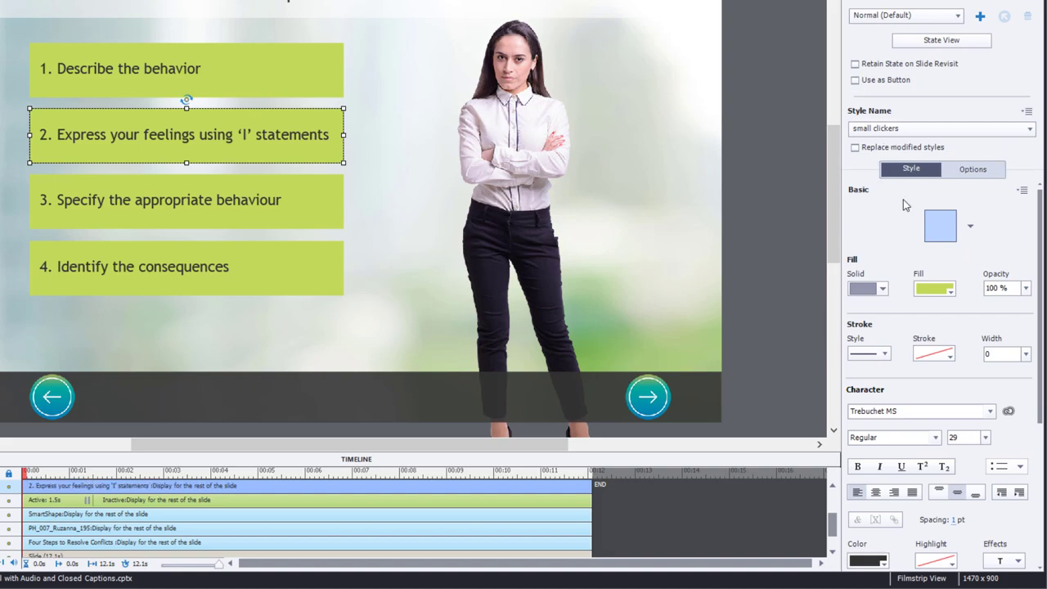
click(933, 290)
click(728, 476)
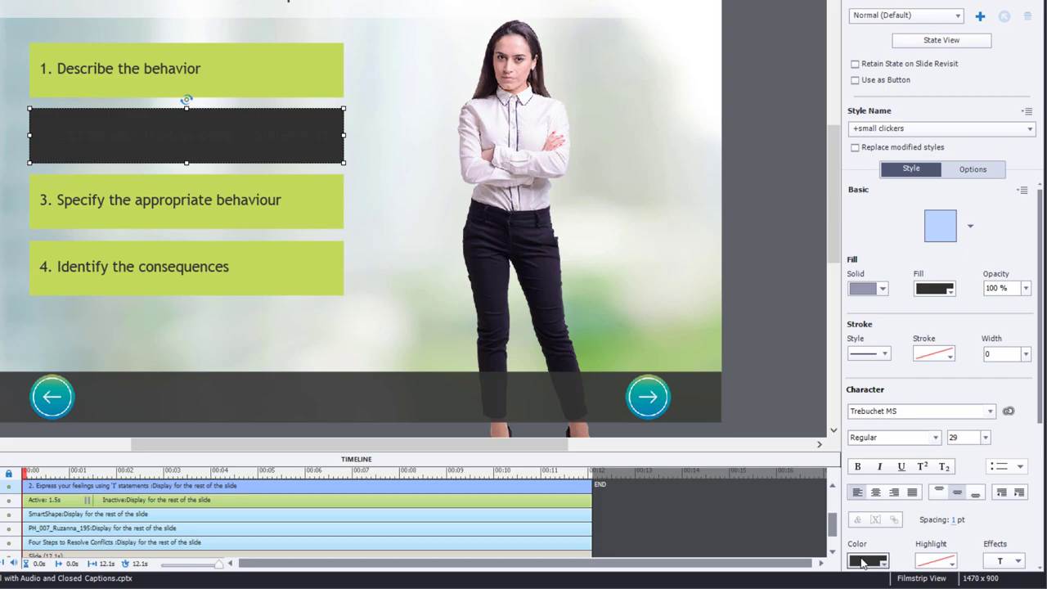
click(865, 562)
click(734, 502)
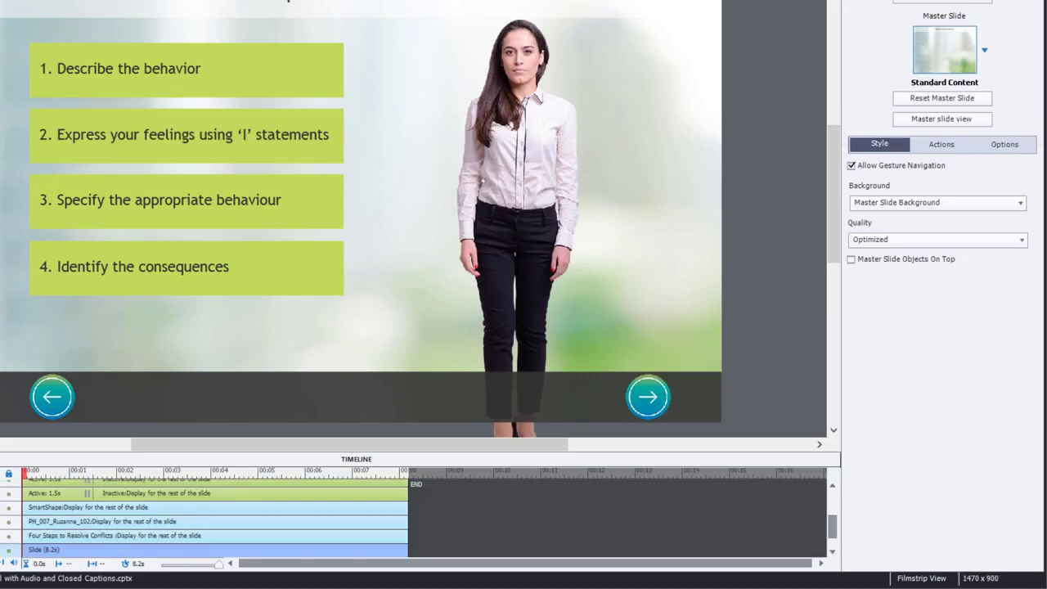
click(157, 215)
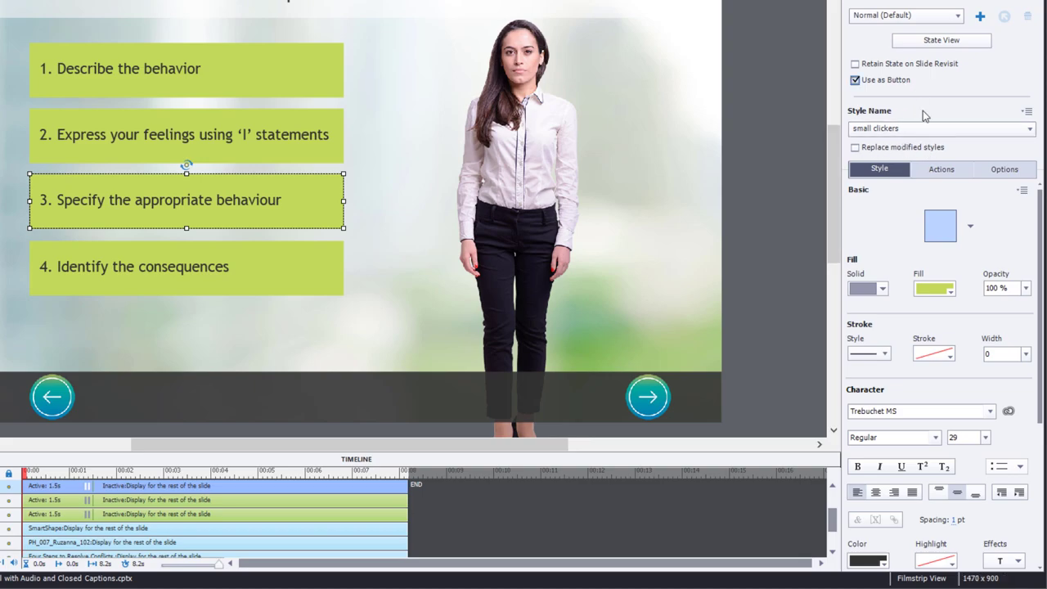
Give slide 5's step 3 box a dark fill and white text.
click(937, 290)
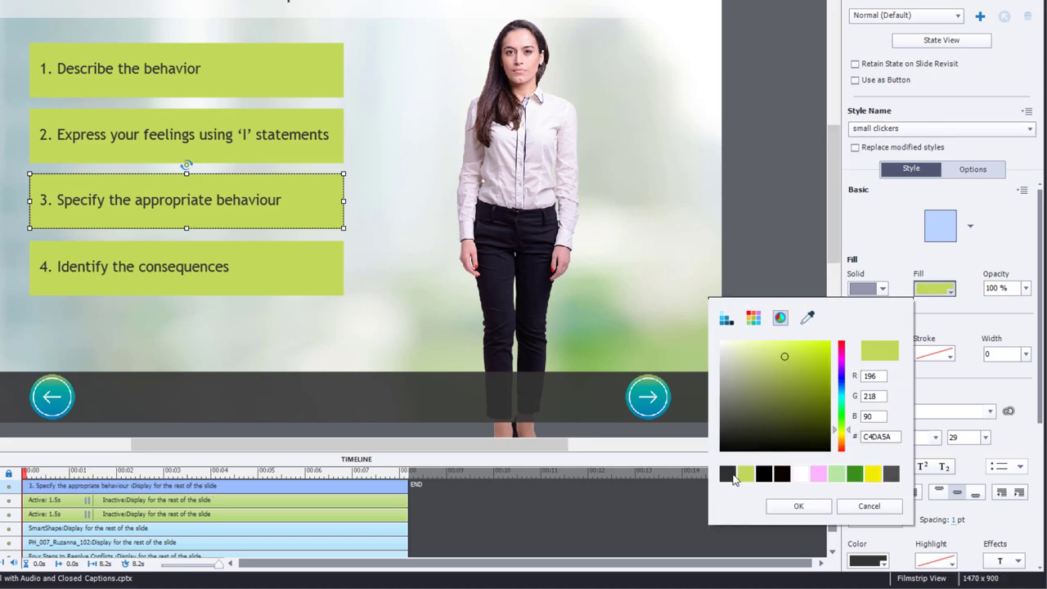
click(727, 474)
click(874, 562)
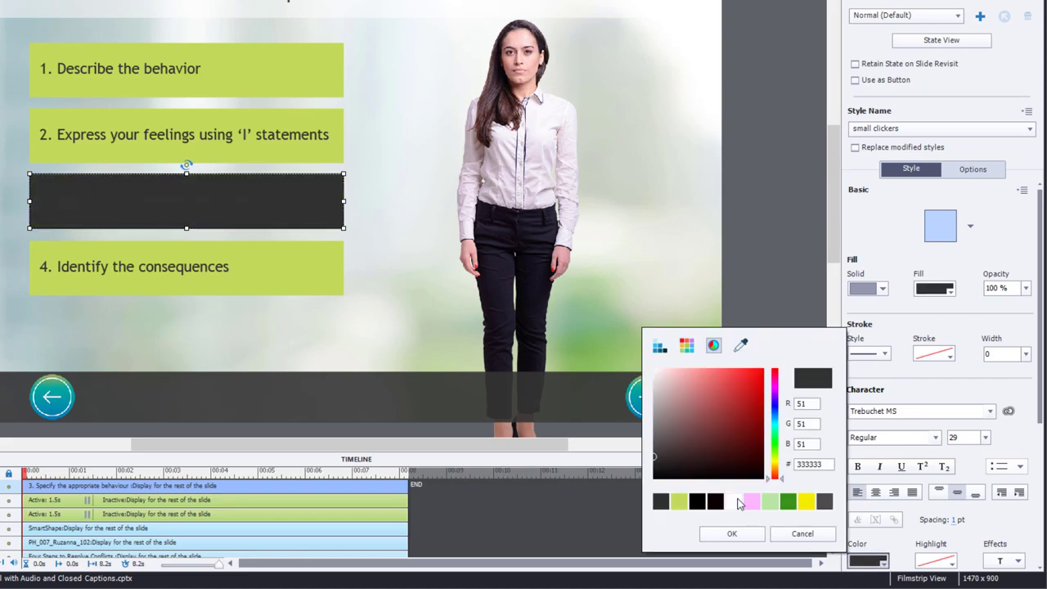
click(734, 501)
Make slide 6's step 4 box a dark, white-text non-button, then preview as HTML5 in Browser.
click(276, 393)
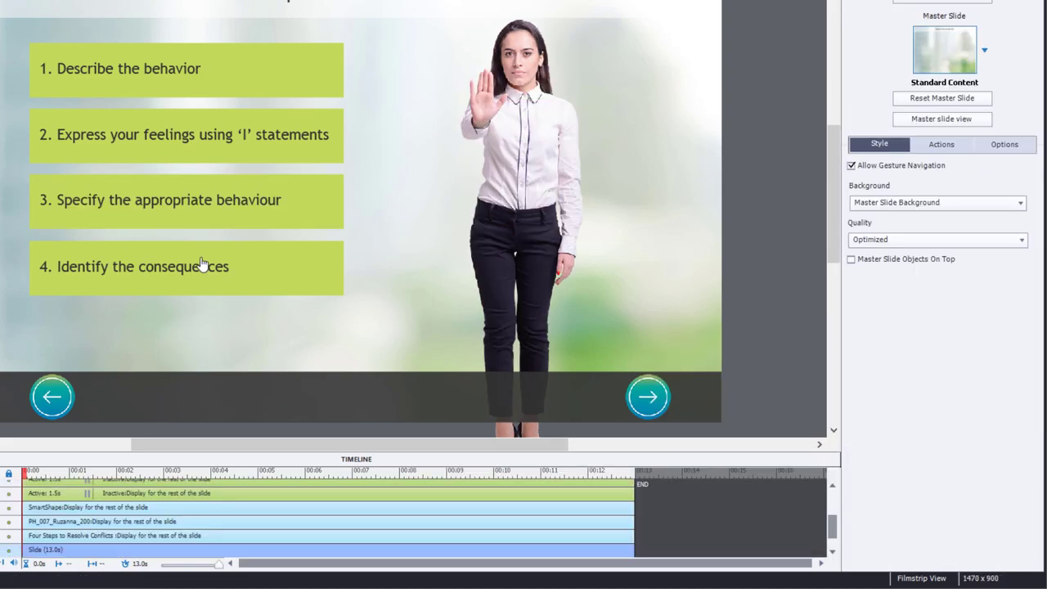
click(202, 265)
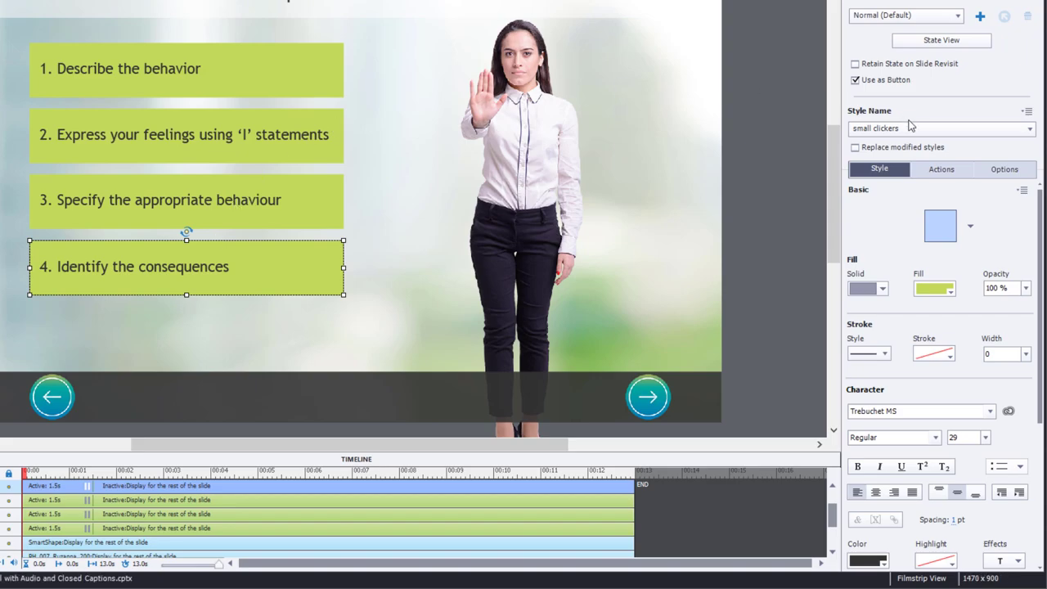
click(882, 82)
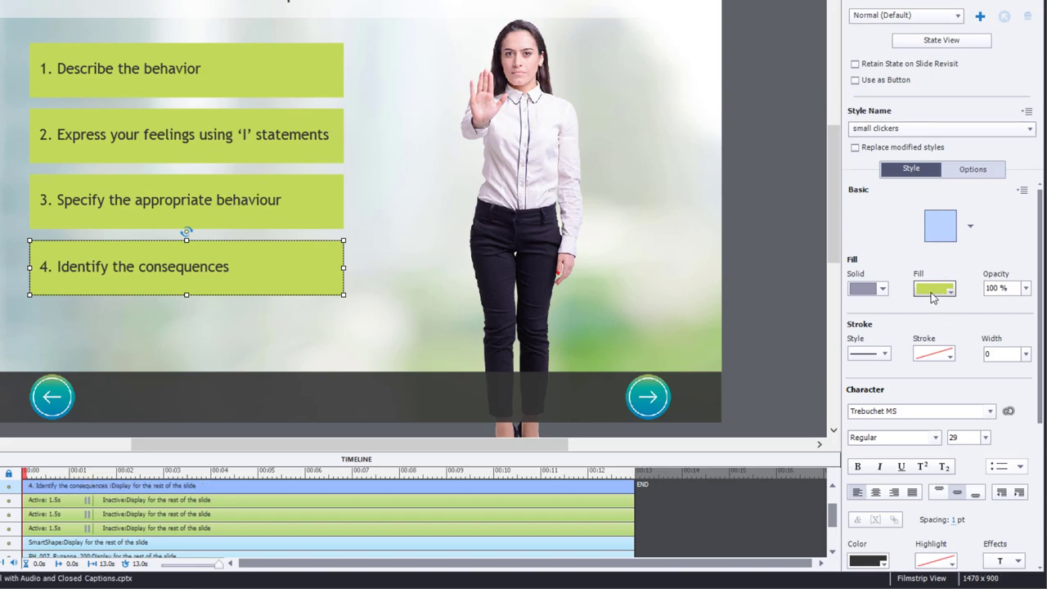
click(931, 294)
click(728, 475)
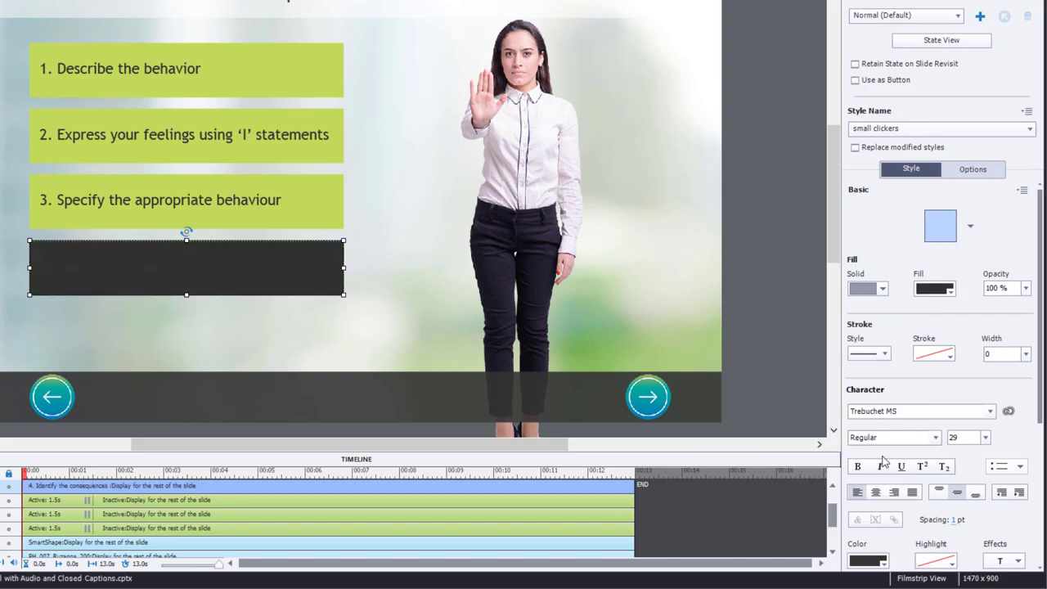
click(884, 561)
click(731, 502)
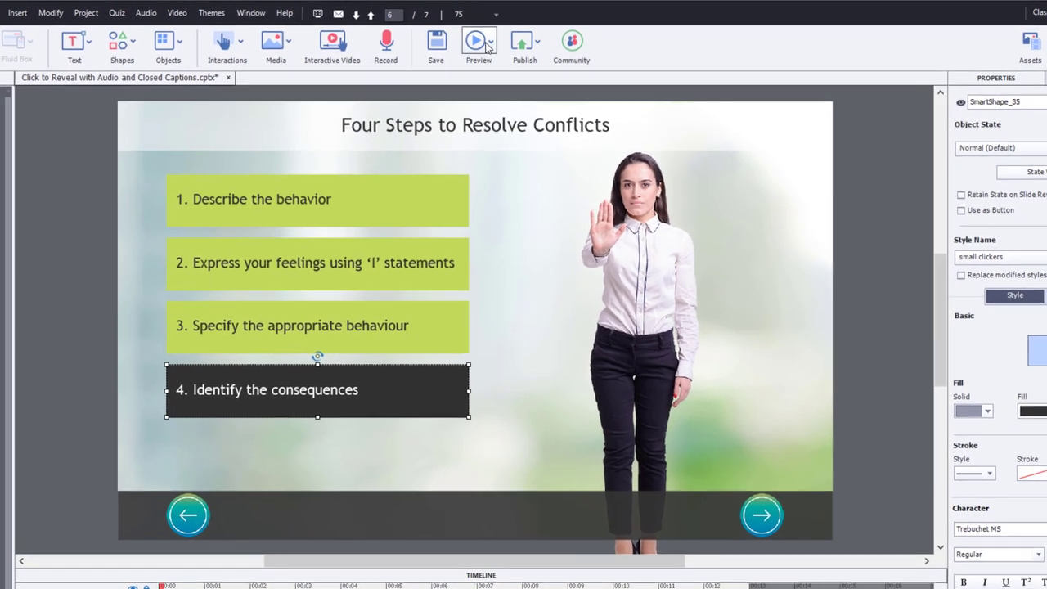
click(493, 39)
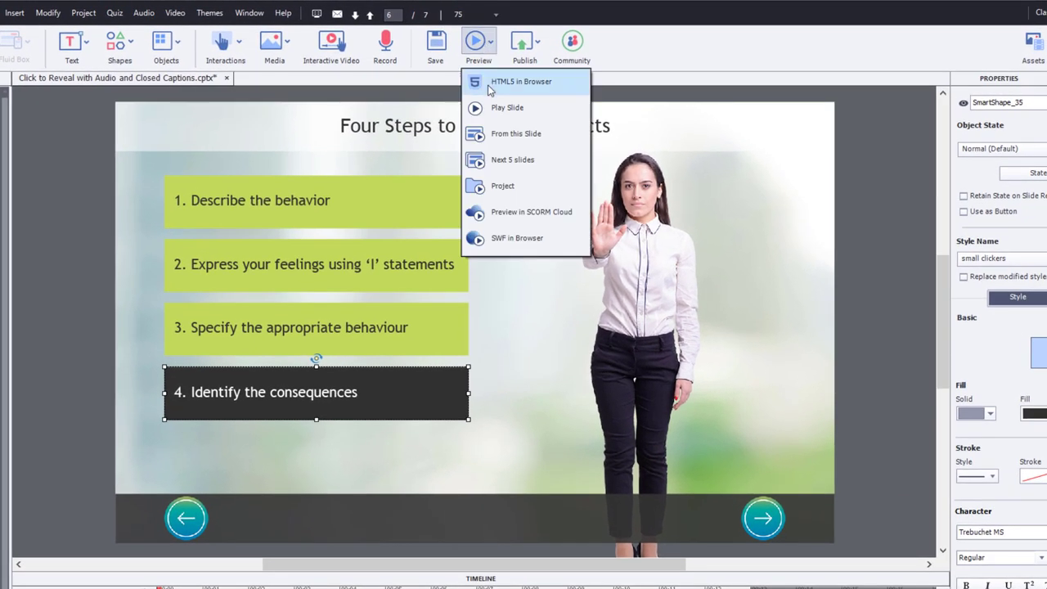
click(489, 83)
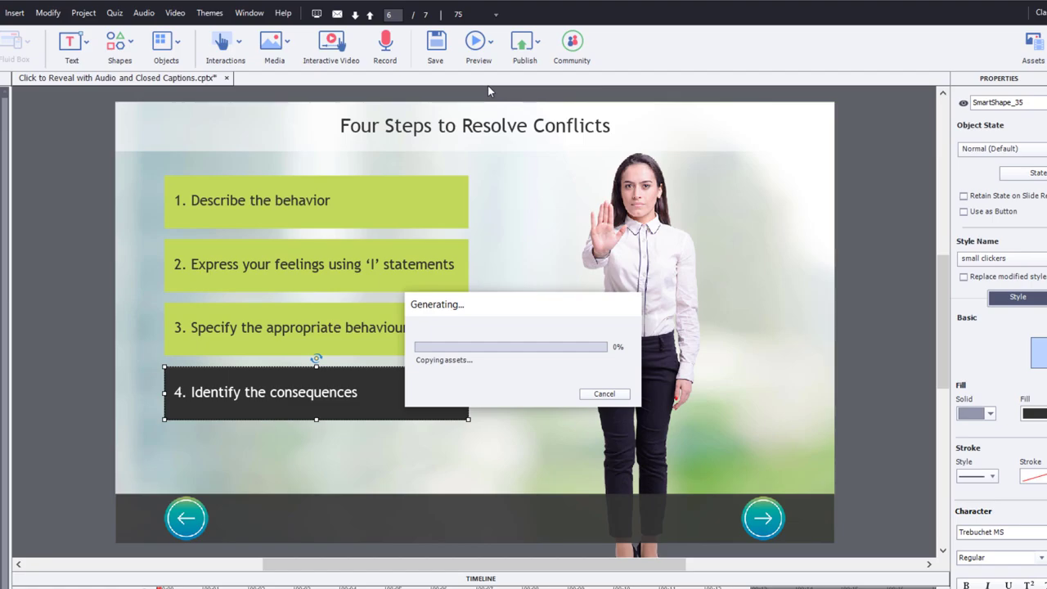